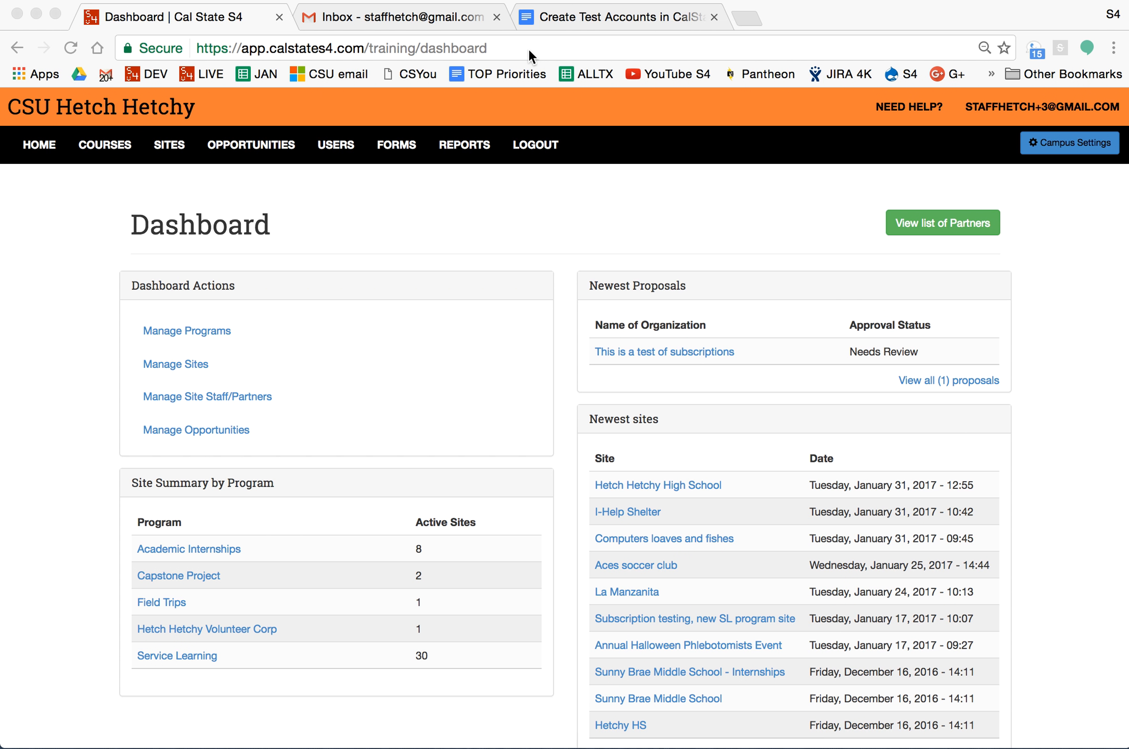
# Go to the add-user page at app.calstates4.com/user/add.
pyautogui.moveTo(545, 46); pyautogui.dragTo(161, 64)
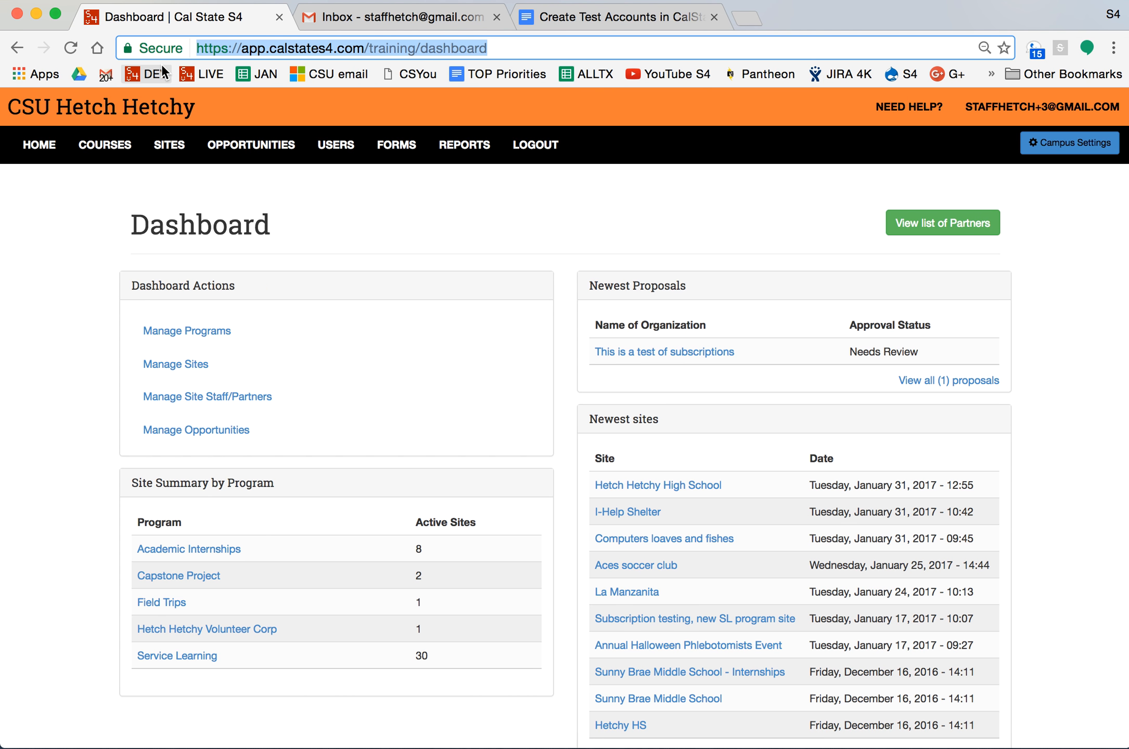
pyautogui.write('https://app.calstates4.com/user/add')
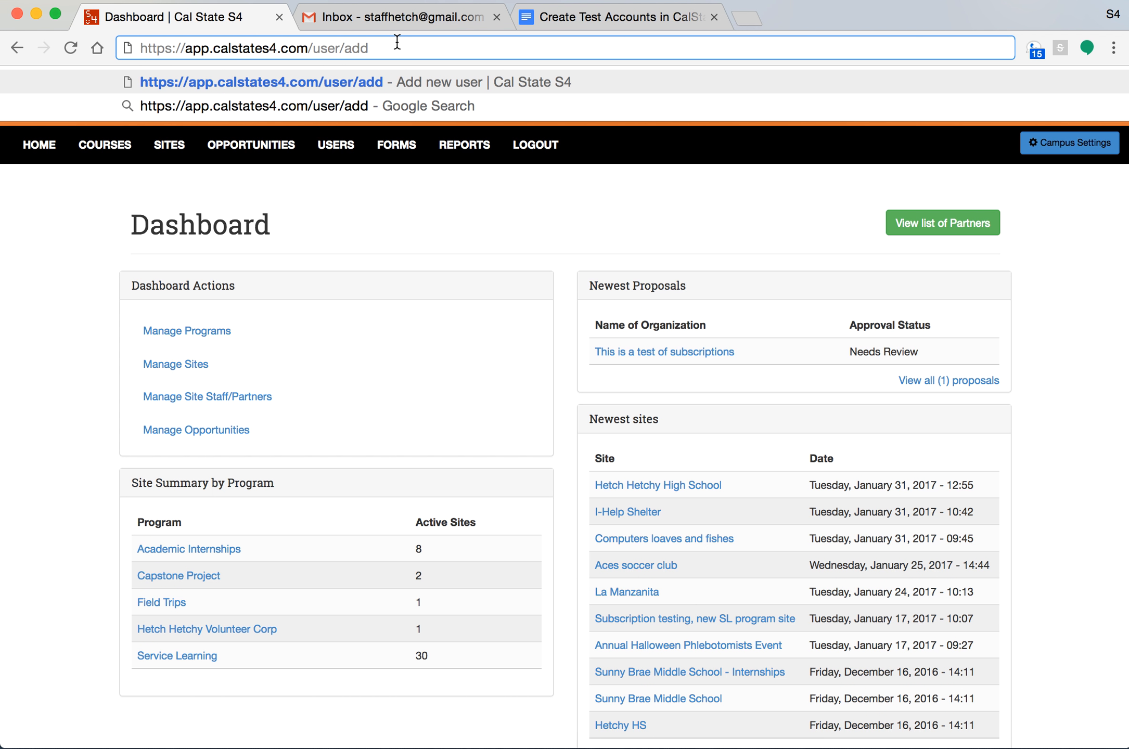
pyautogui.press('Return')
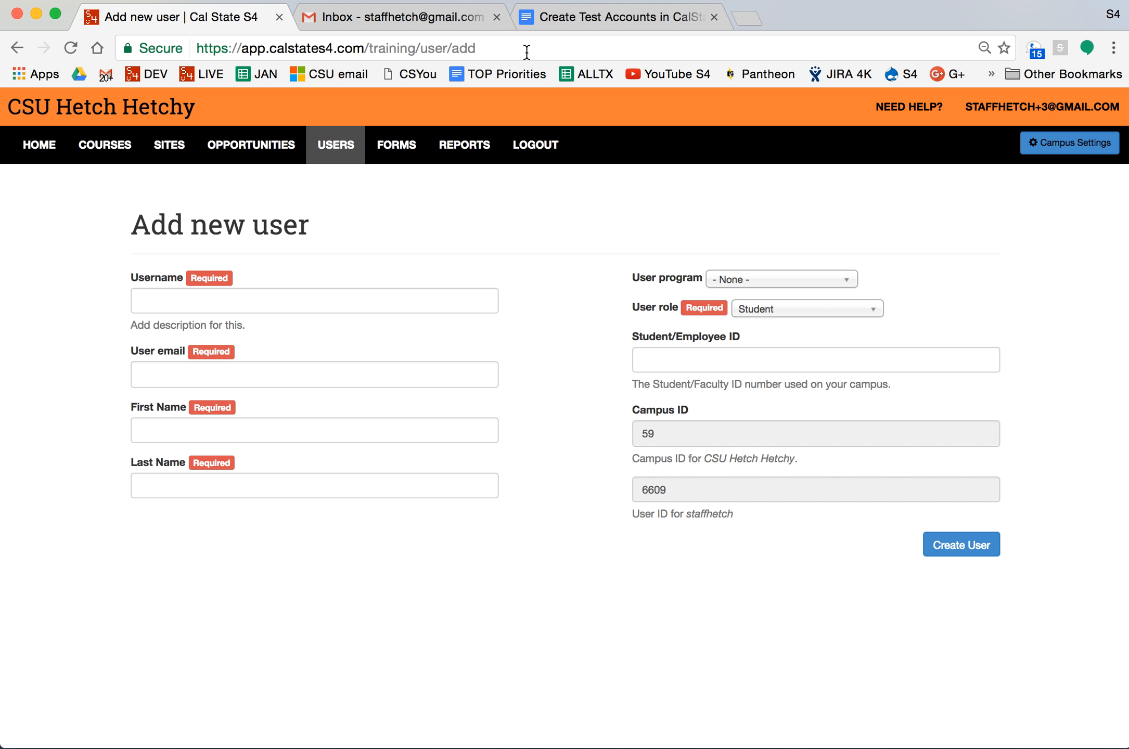
# Enter testaccount as the new user's username.
pyautogui.click(268, 298)
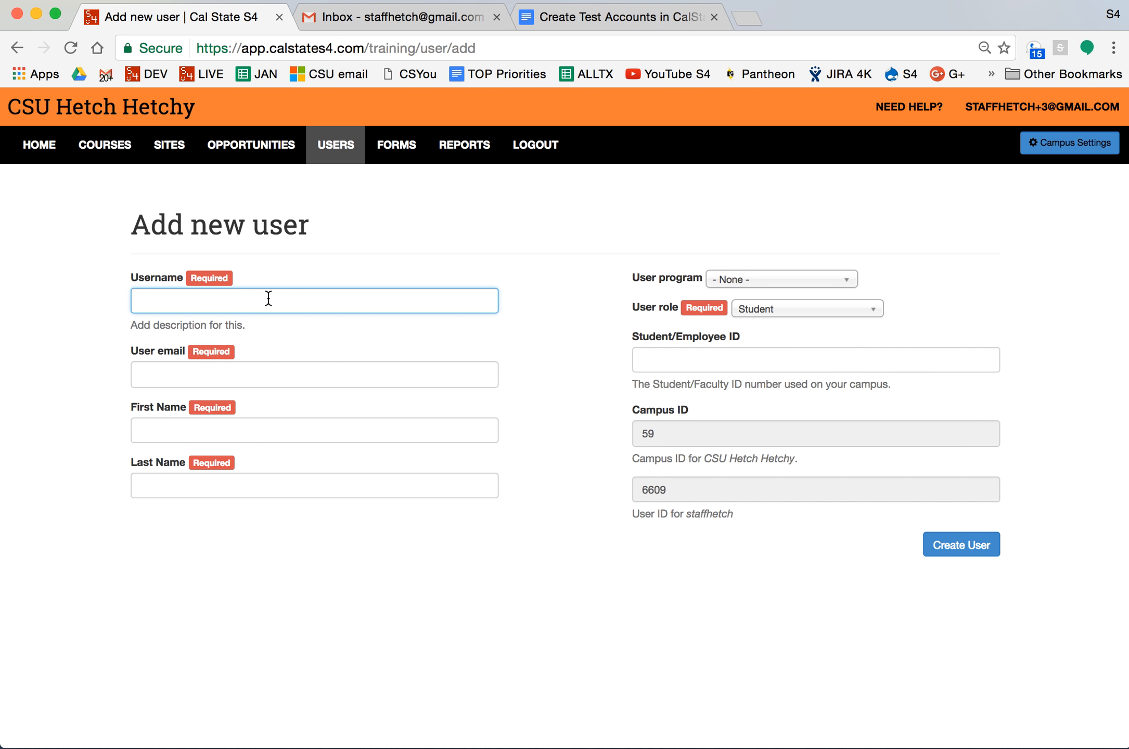
pyautogui.write('testaccount')
pyautogui.click(278, 378)
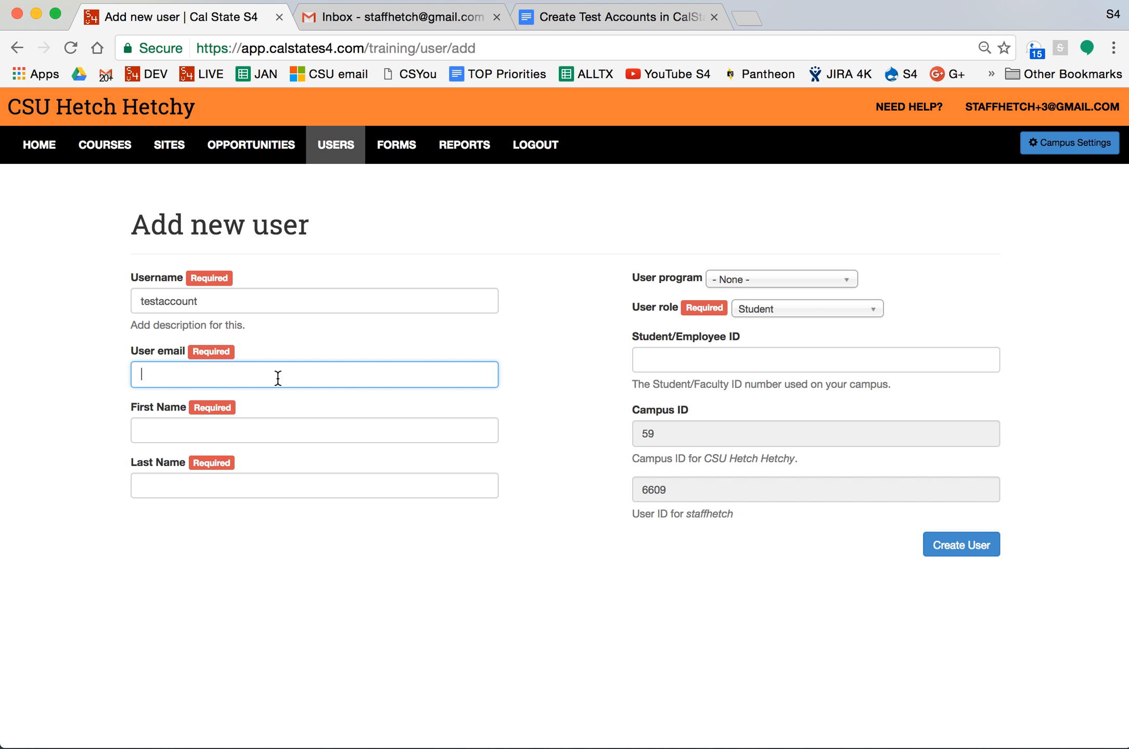
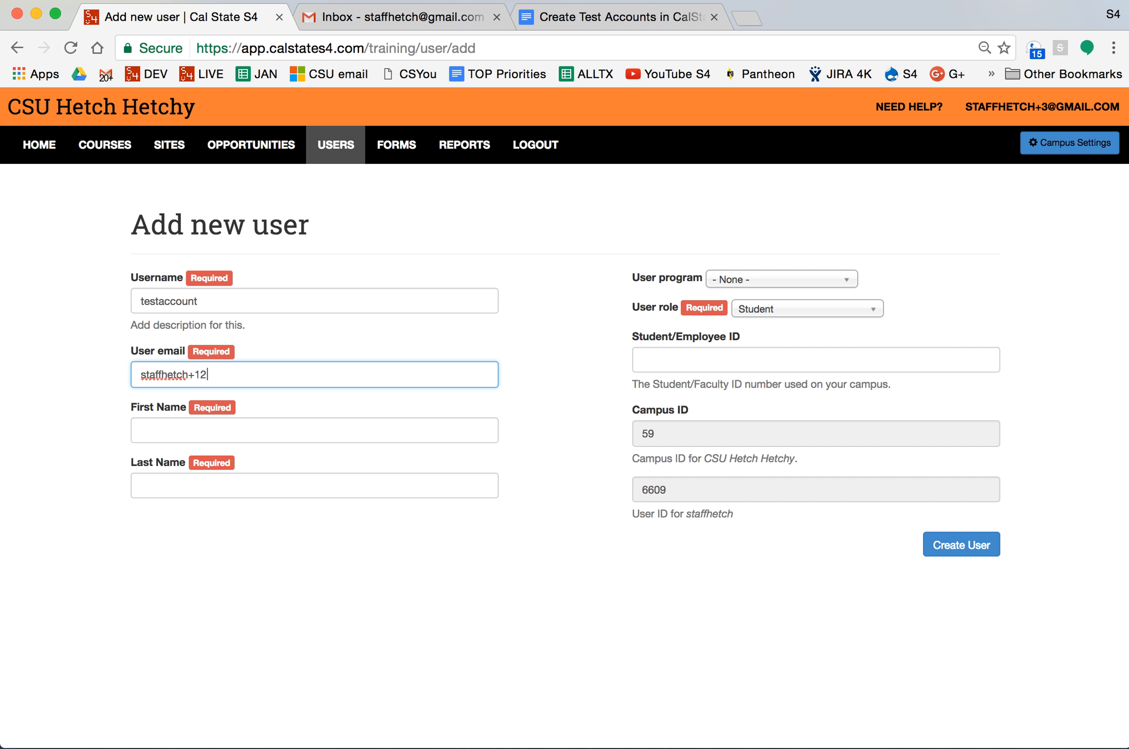
# Fill in the account's e-mail address, first name and last name.
pyautogui.moveTo(207, 374); pyautogui.dragTo(188, 374)
pyautogui.click(259, 430)
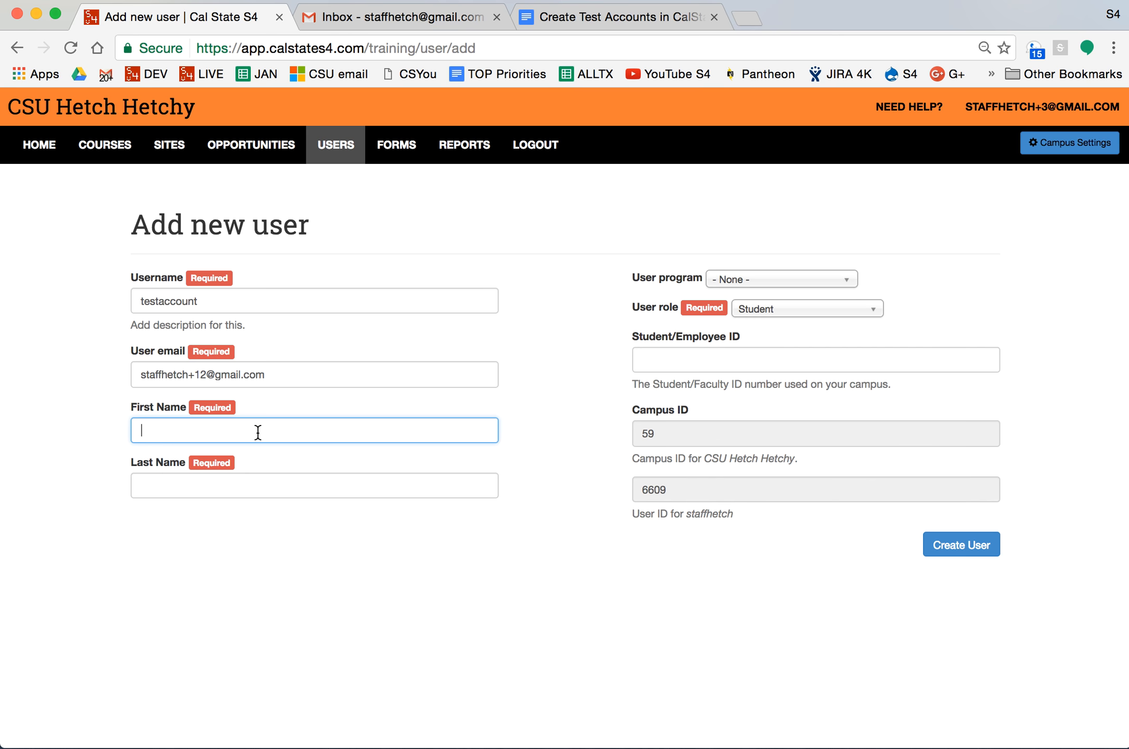
pyautogui.write('Tester')
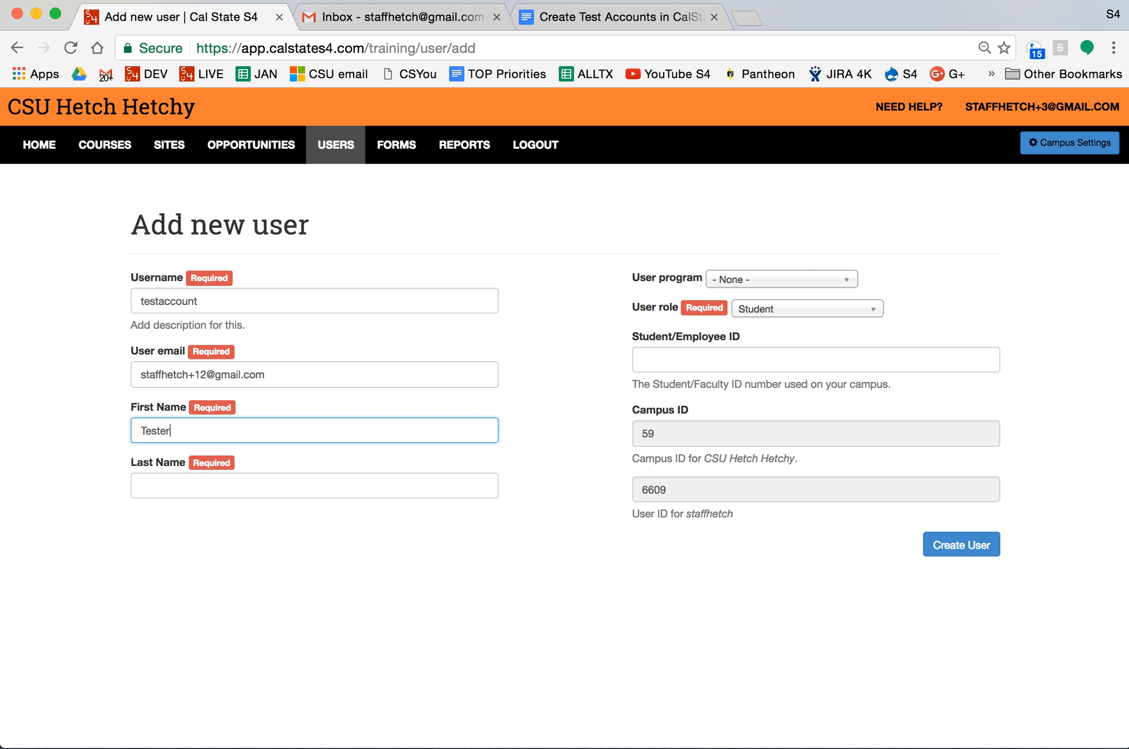
pyautogui.press('Tab')
pyautogui.write('Testerson')
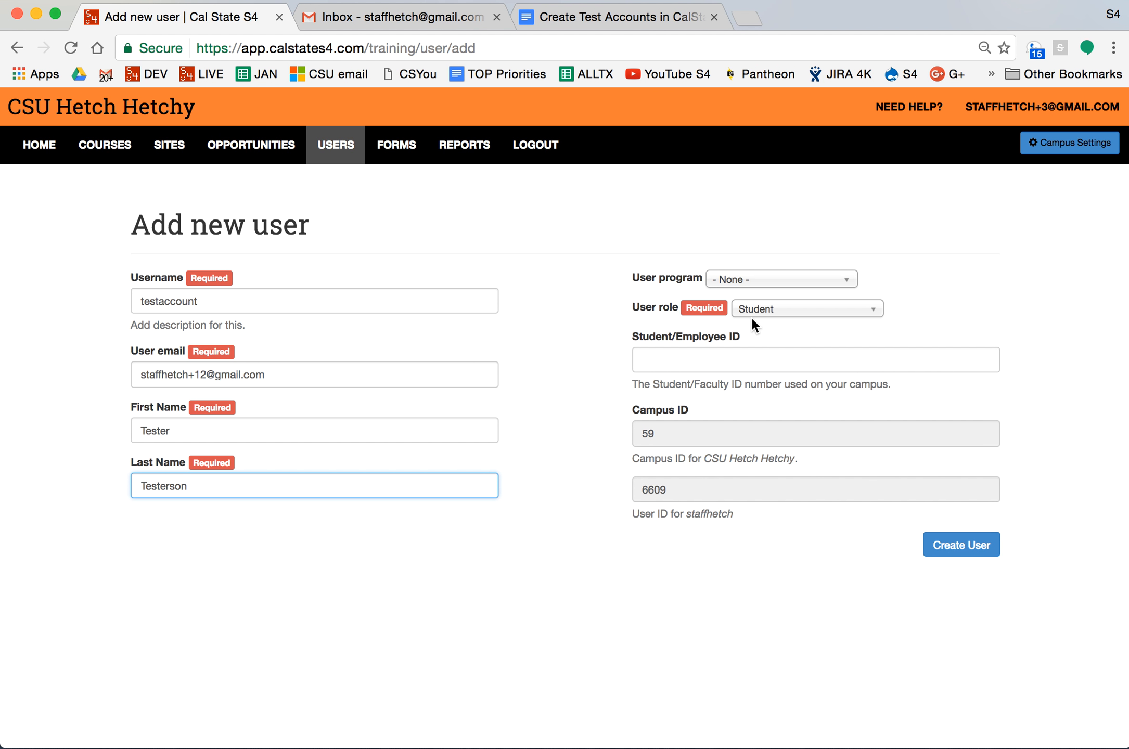
# Create the testaccount user and switch to the Gmail inbox tab.
pyautogui.click(708, 362)
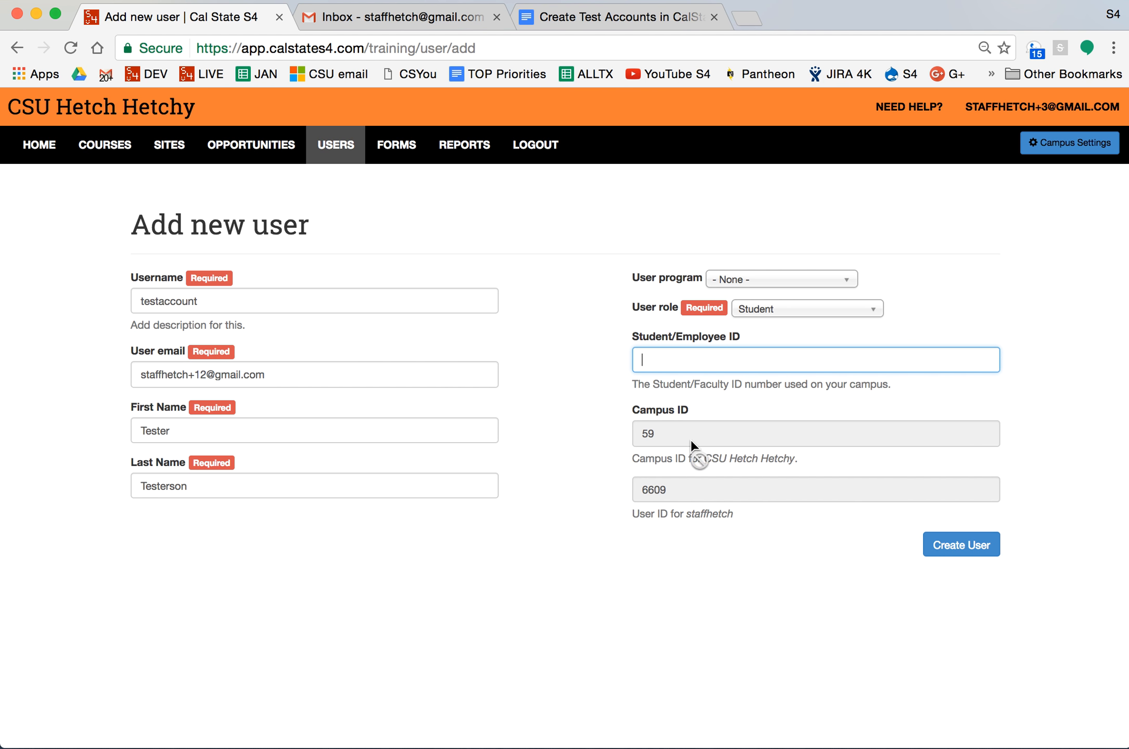
pyautogui.click(957, 558)
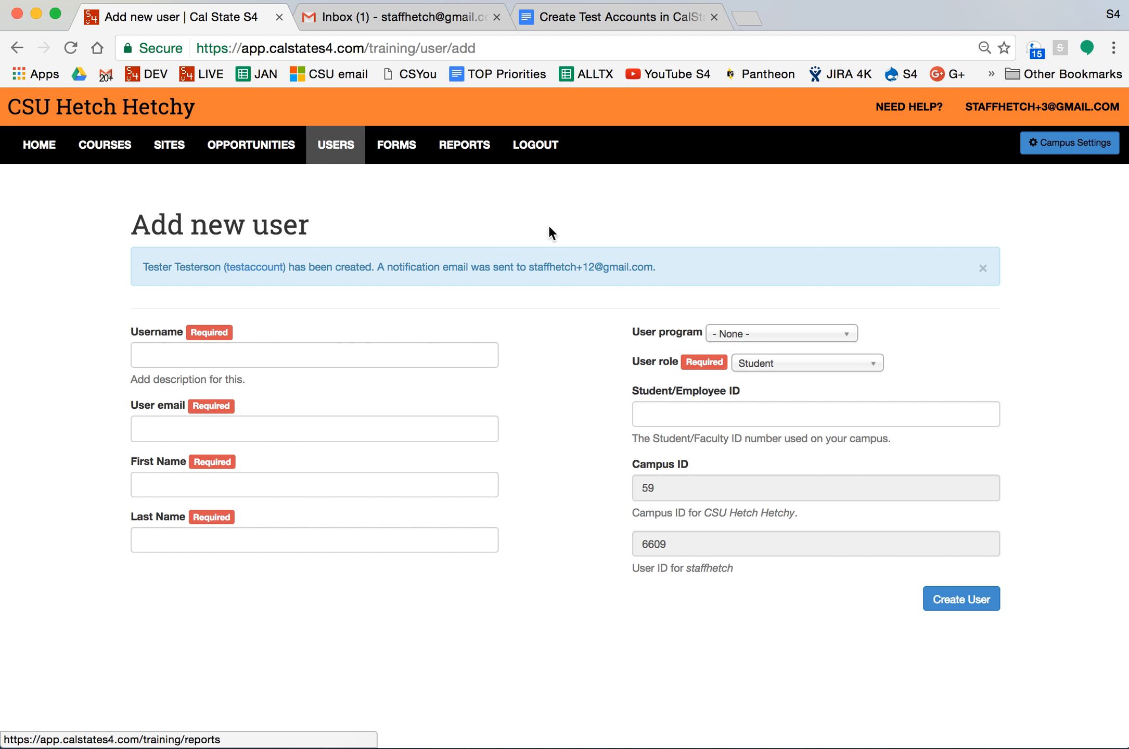
pyautogui.click(421, 15)
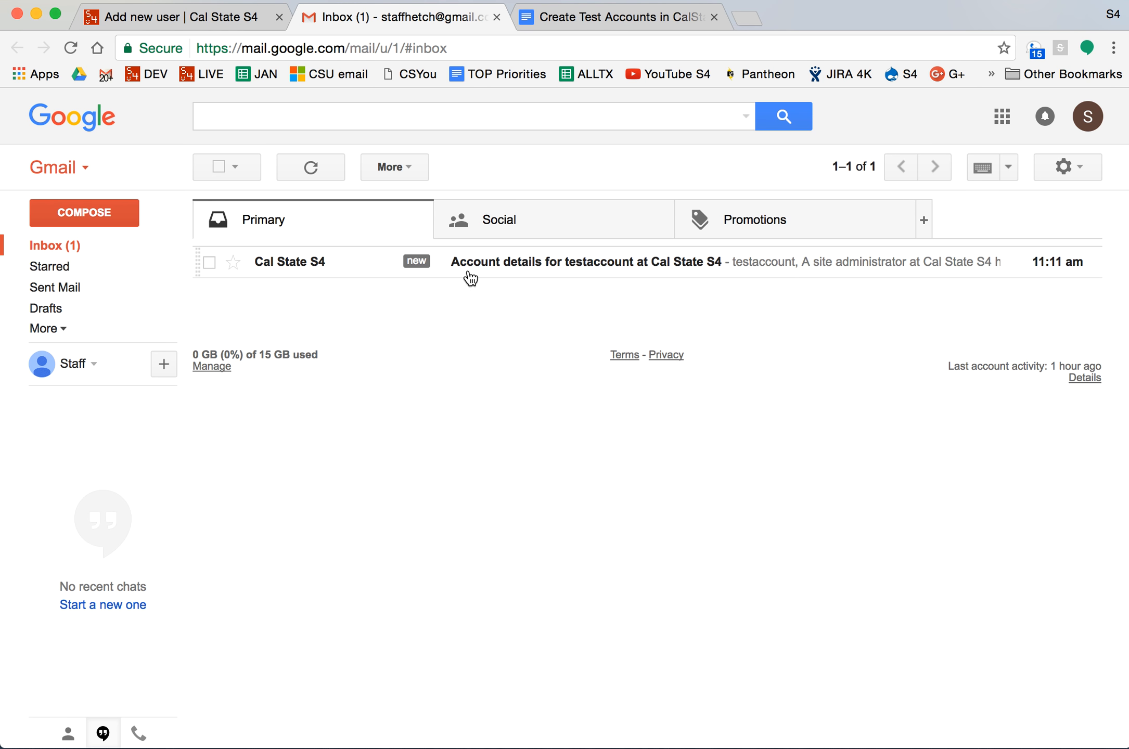
# Read the Cal State S4 account-details e-mail, then go back to the add-user page.
pyautogui.click(527, 263)
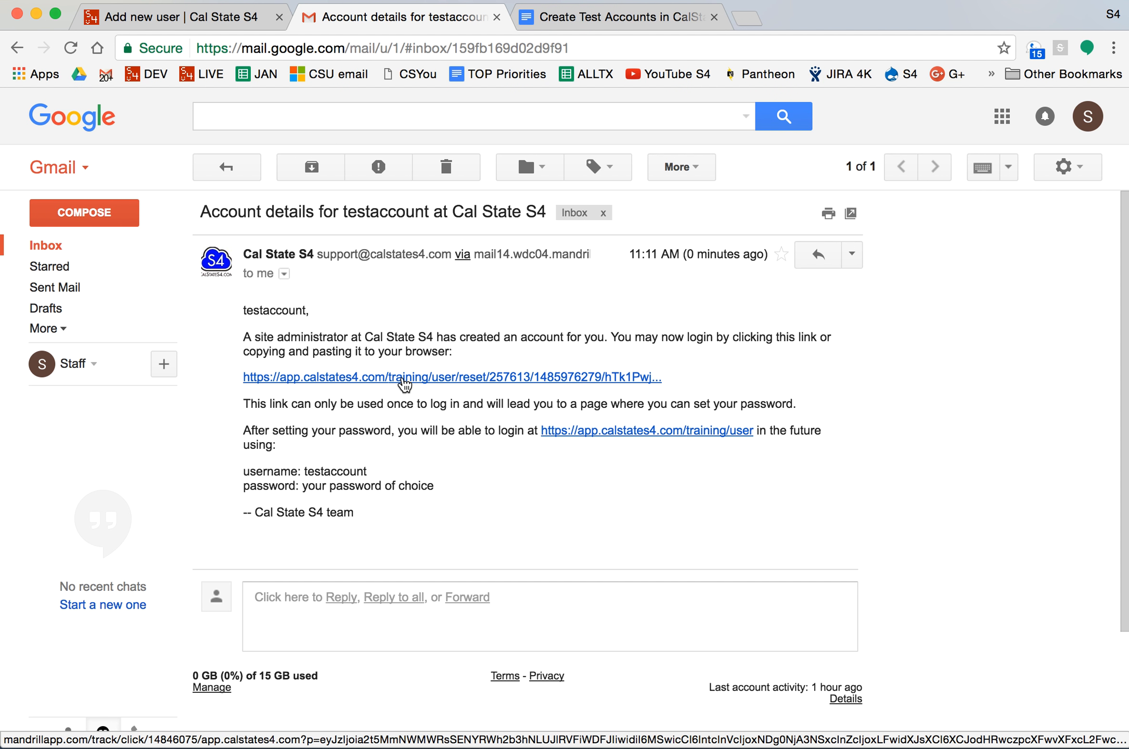
pyautogui.click(185, 19)
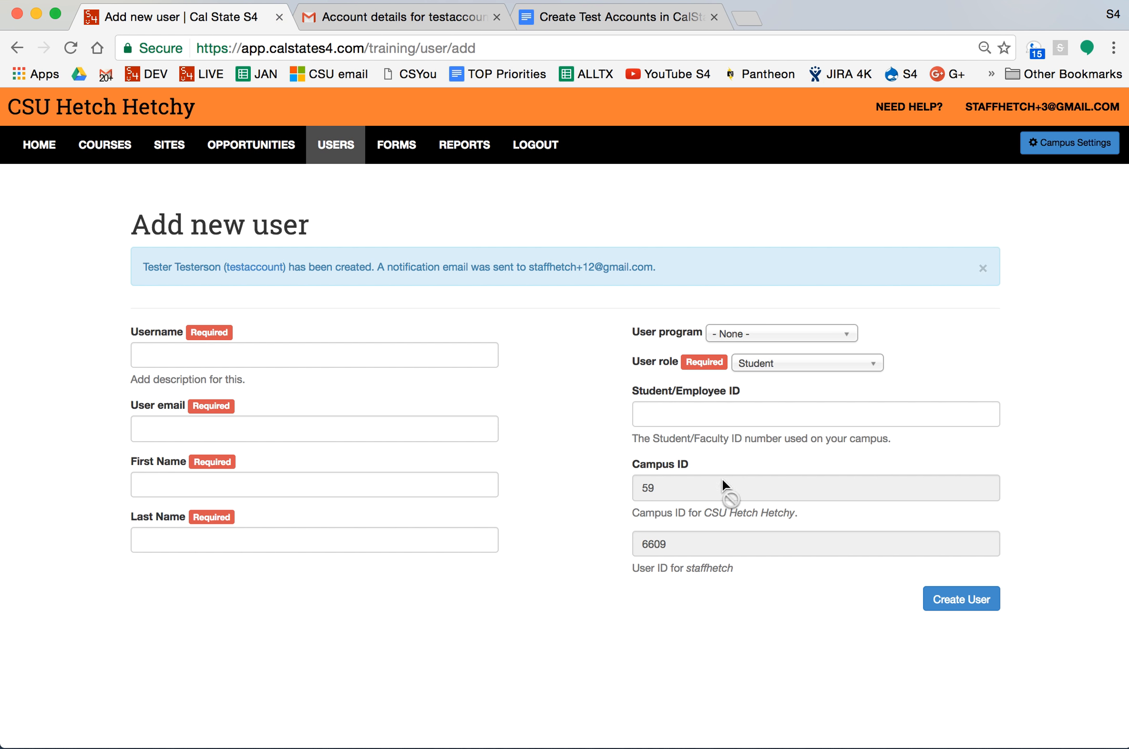
# Open the newly created test user for editing from the Users list.
pyautogui.click(337, 148)
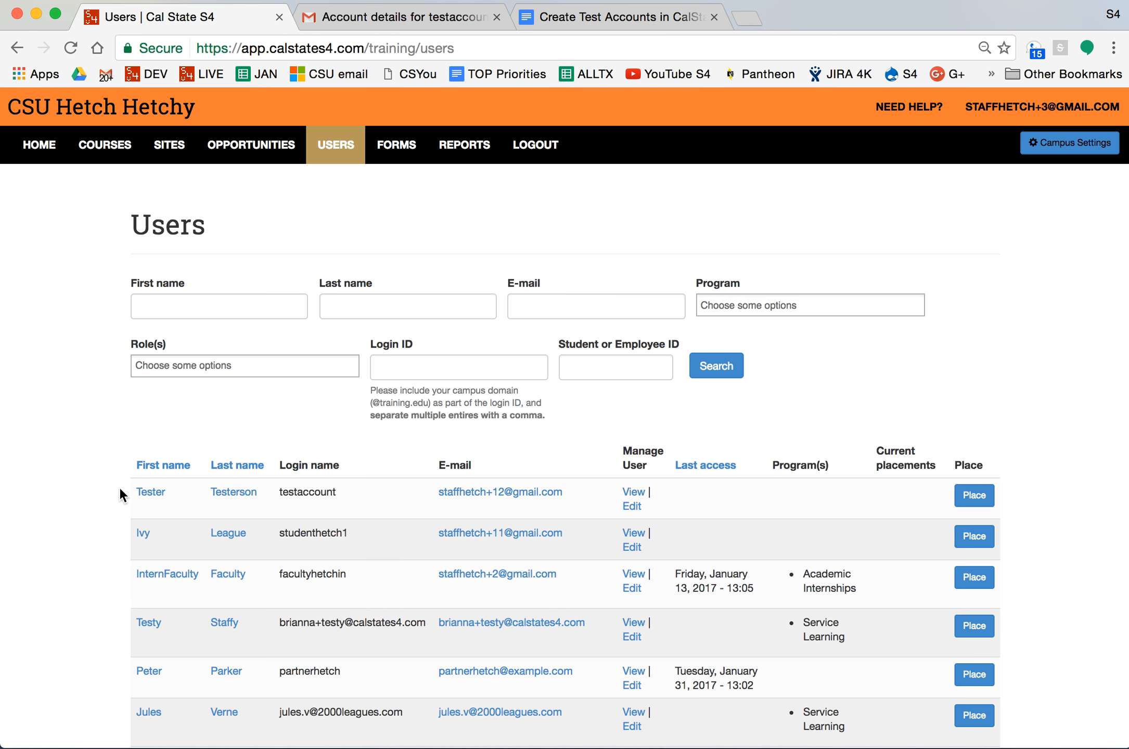
pyautogui.moveTo(119, 487); pyautogui.dragTo(450, 499)
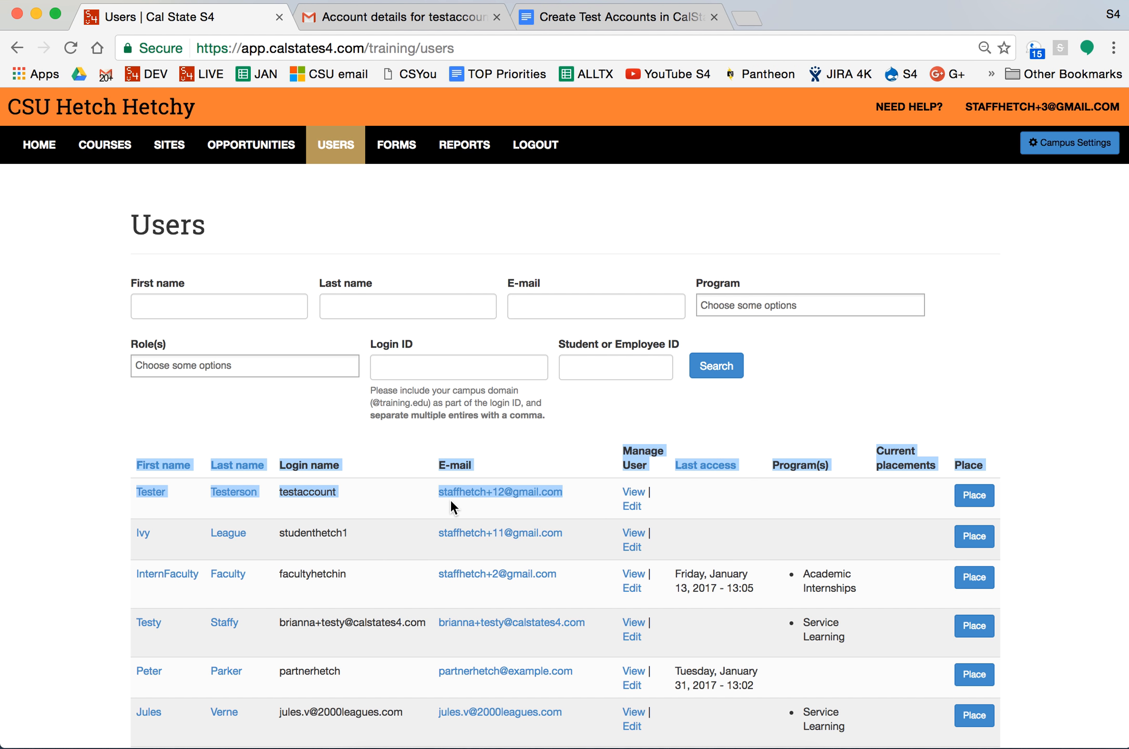
pyautogui.click(631, 506)
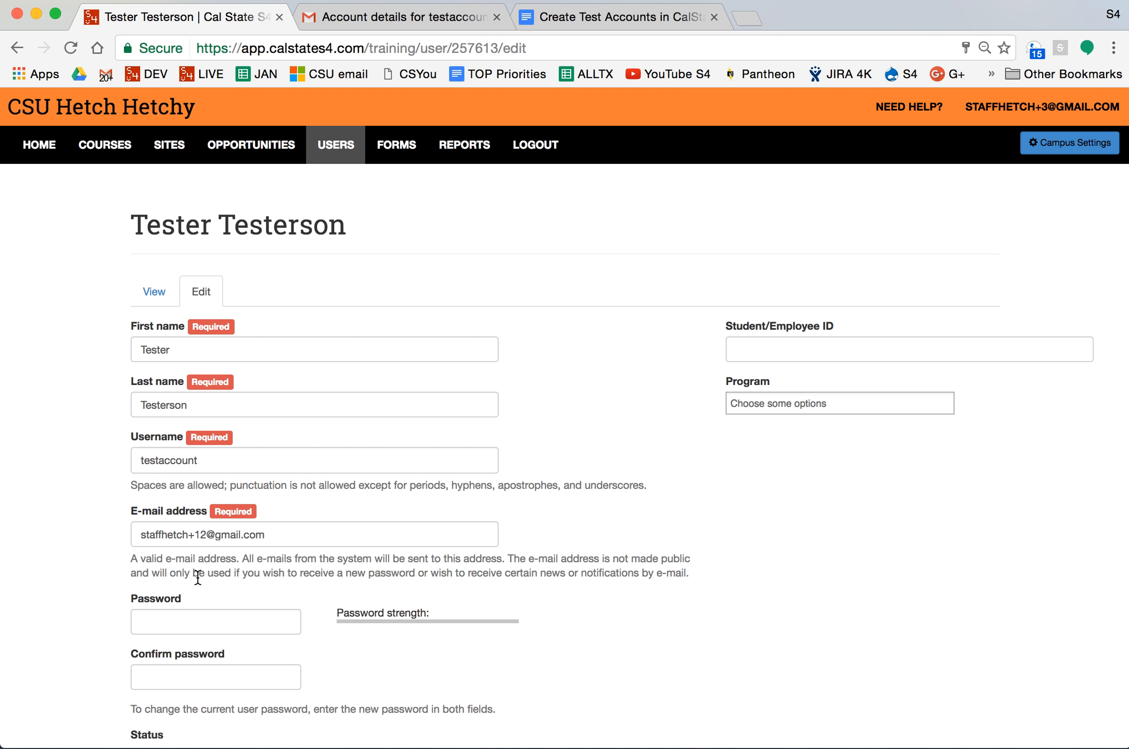
# Enter and confirm a new password for the user, then save.
pyautogui.click(211, 620)
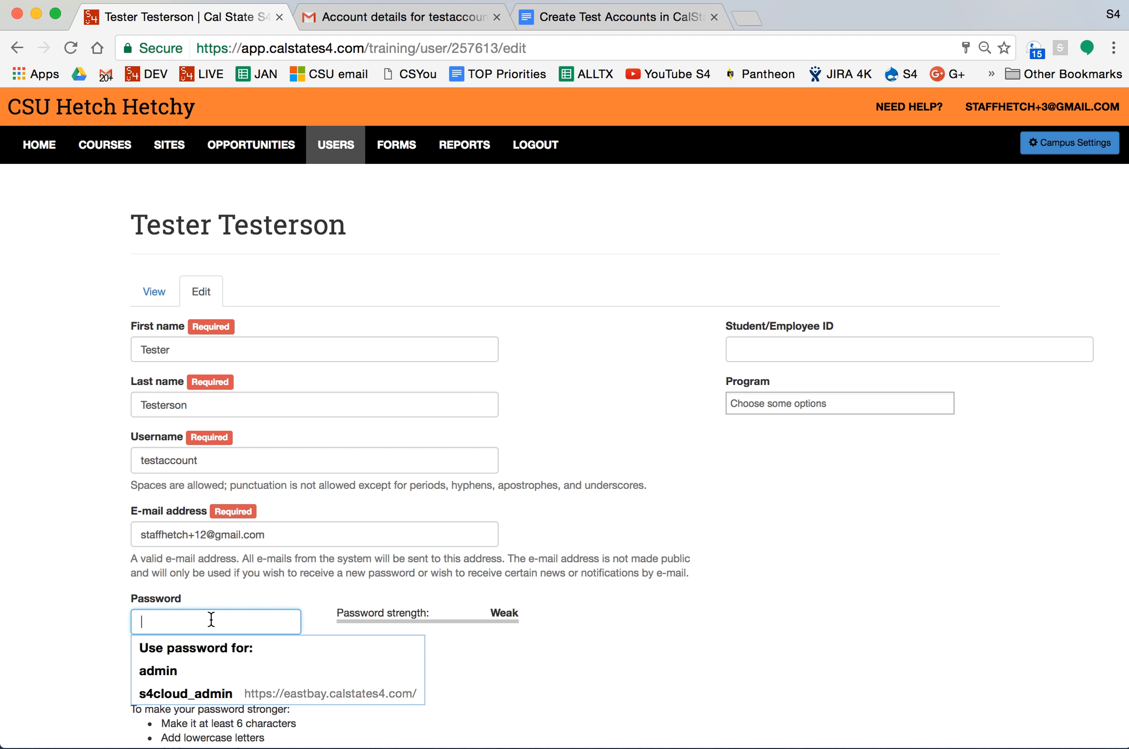
pyautogui.write('••••••')
pyautogui.press('Tab')
pyautogui.write('••••••')
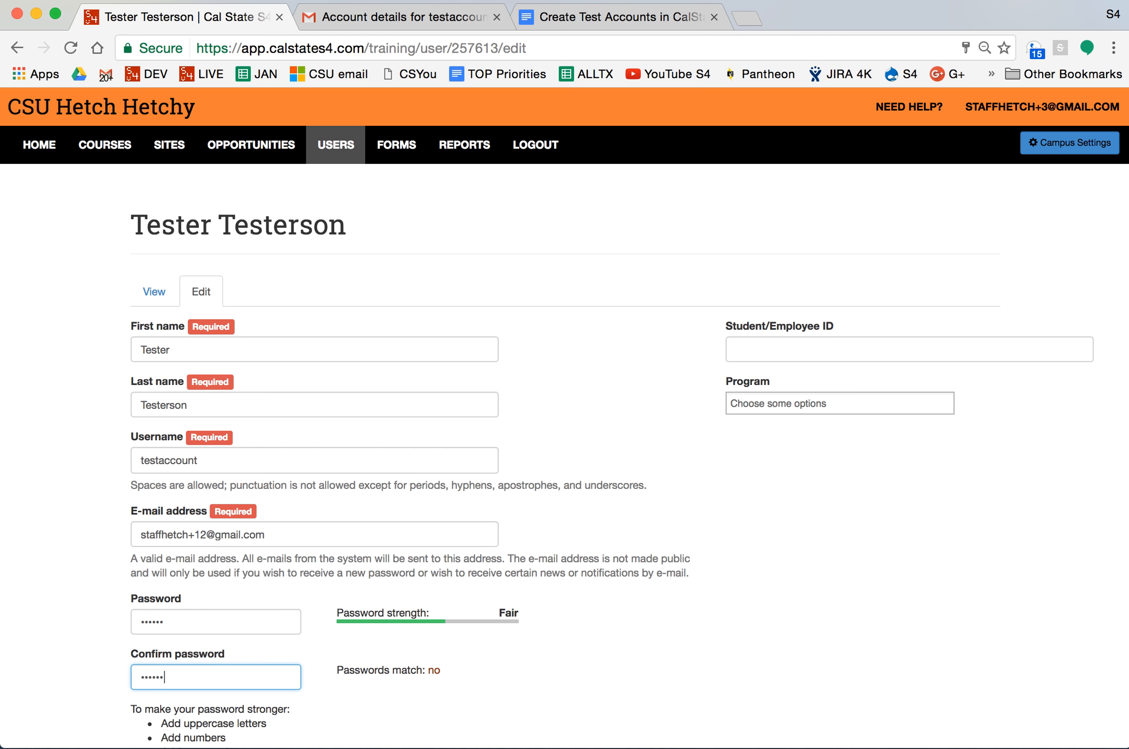
pyautogui.scroll(-5, 408, 464)
pyautogui.scroll(-6, 407, 465)
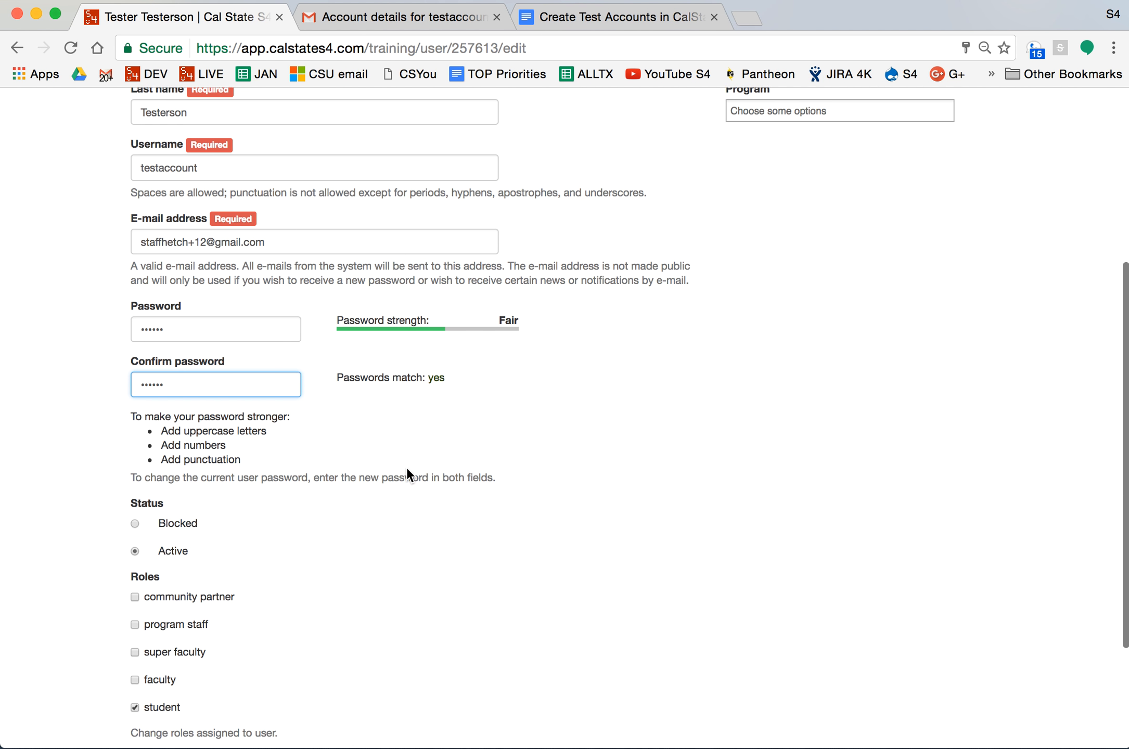
pyautogui.click(155, 718)
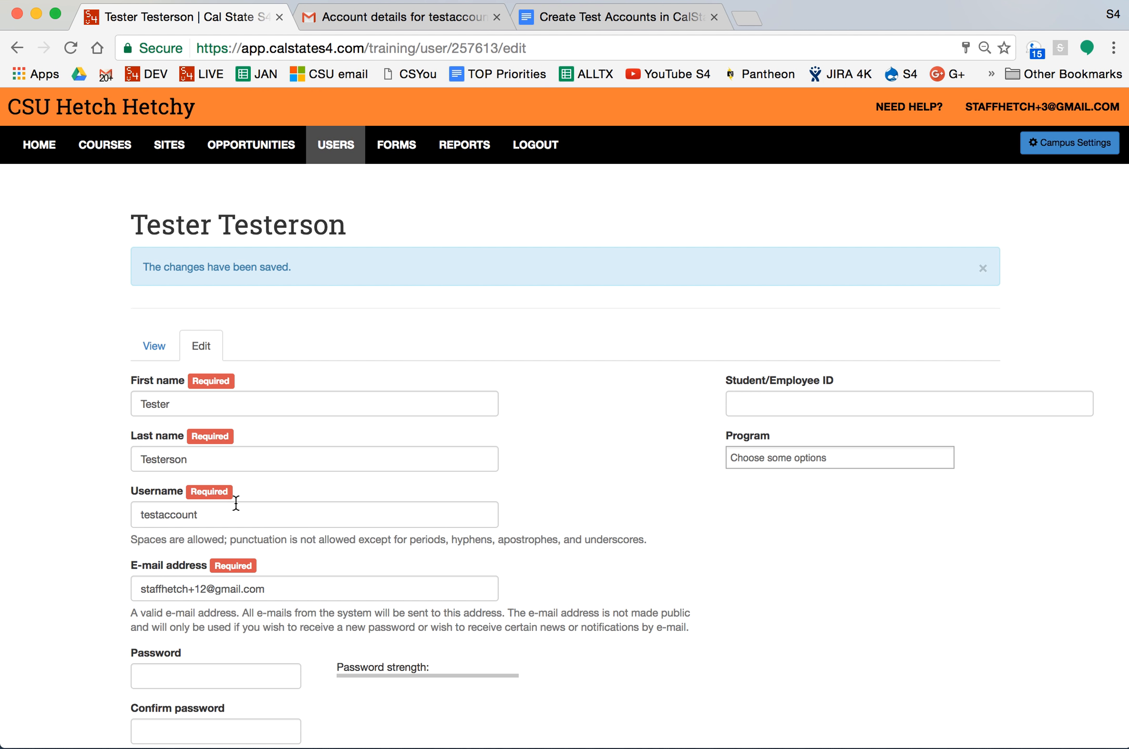
# Leave the saved user and open the Courses page with its six Spring 2017 courses.
pyautogui.click(253, 521)
pyautogui.moveTo(253, 520); pyautogui.dragTo(112, 510)
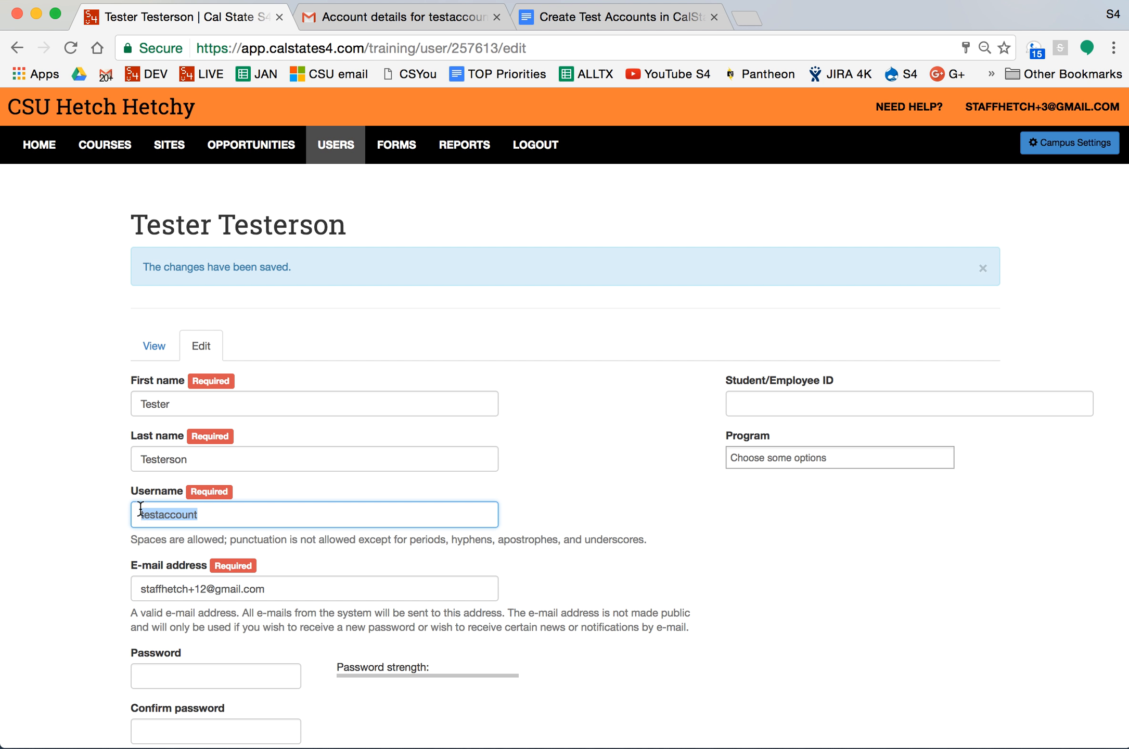
pyautogui.click(317, 595)
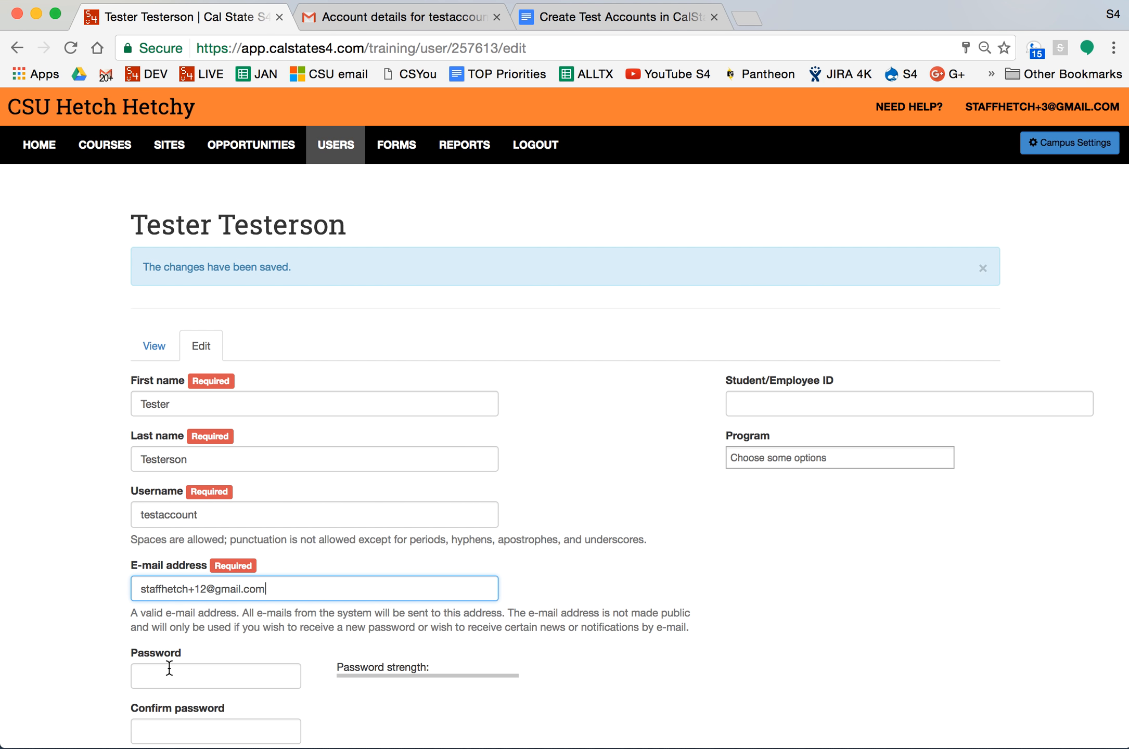
pyautogui.scroll(2, 502, 349)
pyautogui.click(118, 154)
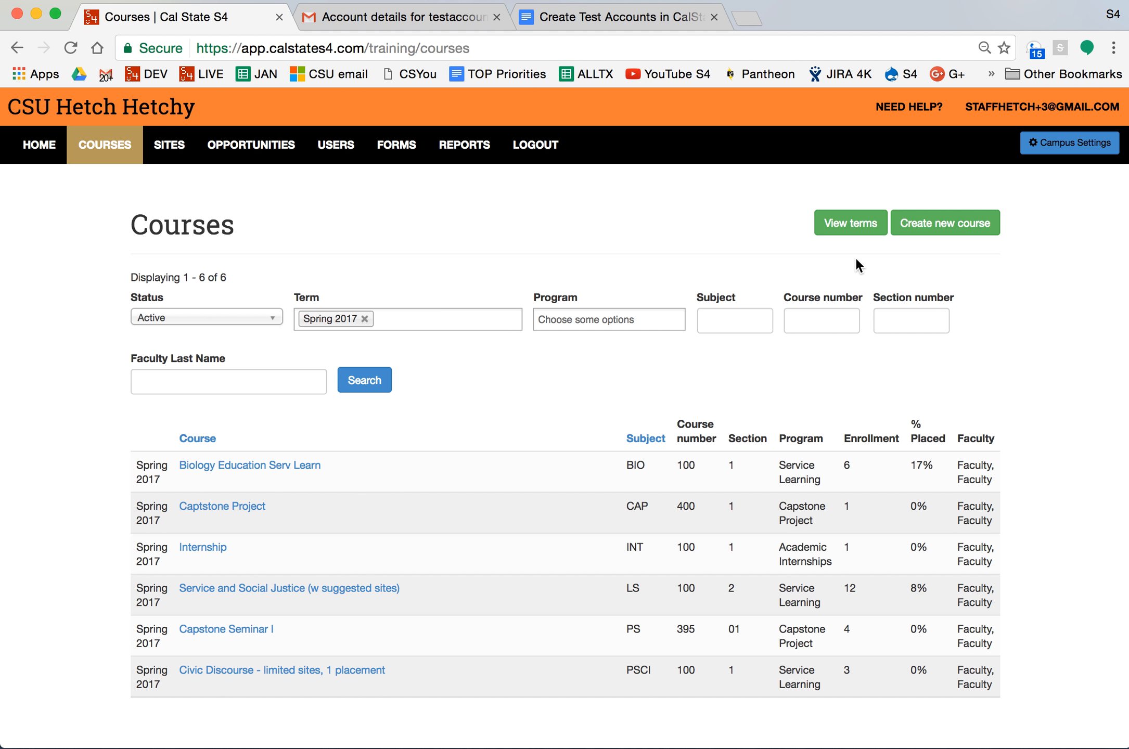
# After checking the term filter, open the empty Create Course form.
pyautogui.click(461, 326)
pyautogui.click(439, 265)
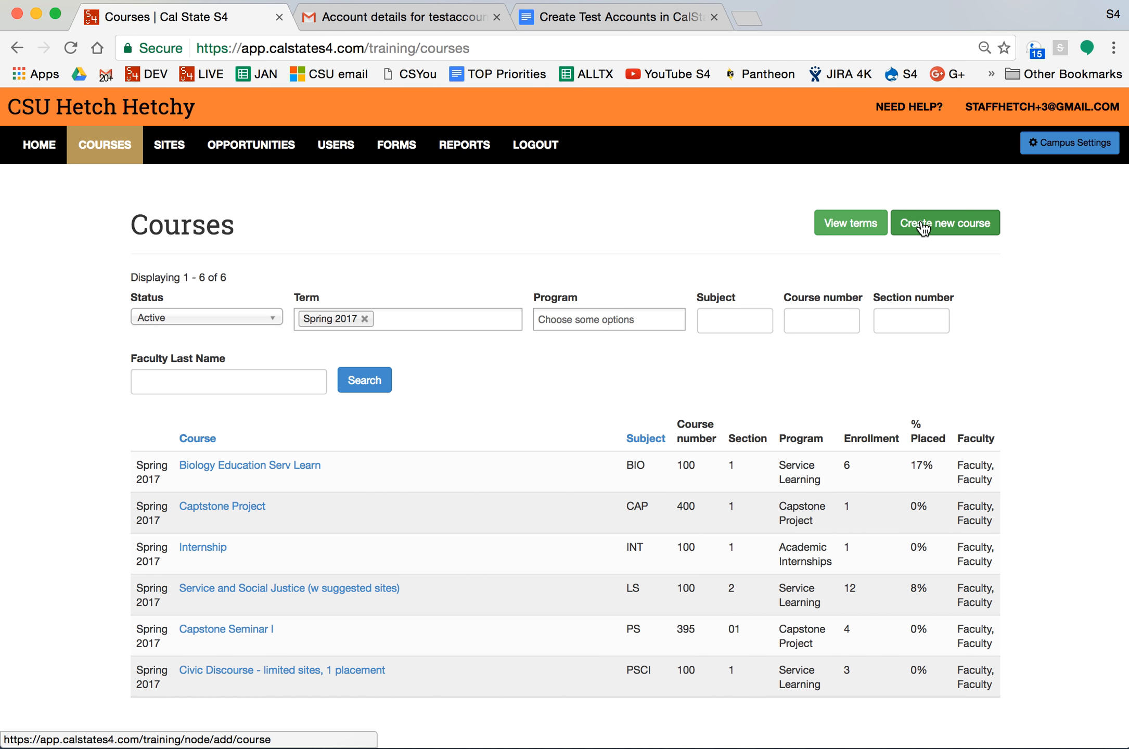
pyautogui.click(950, 232)
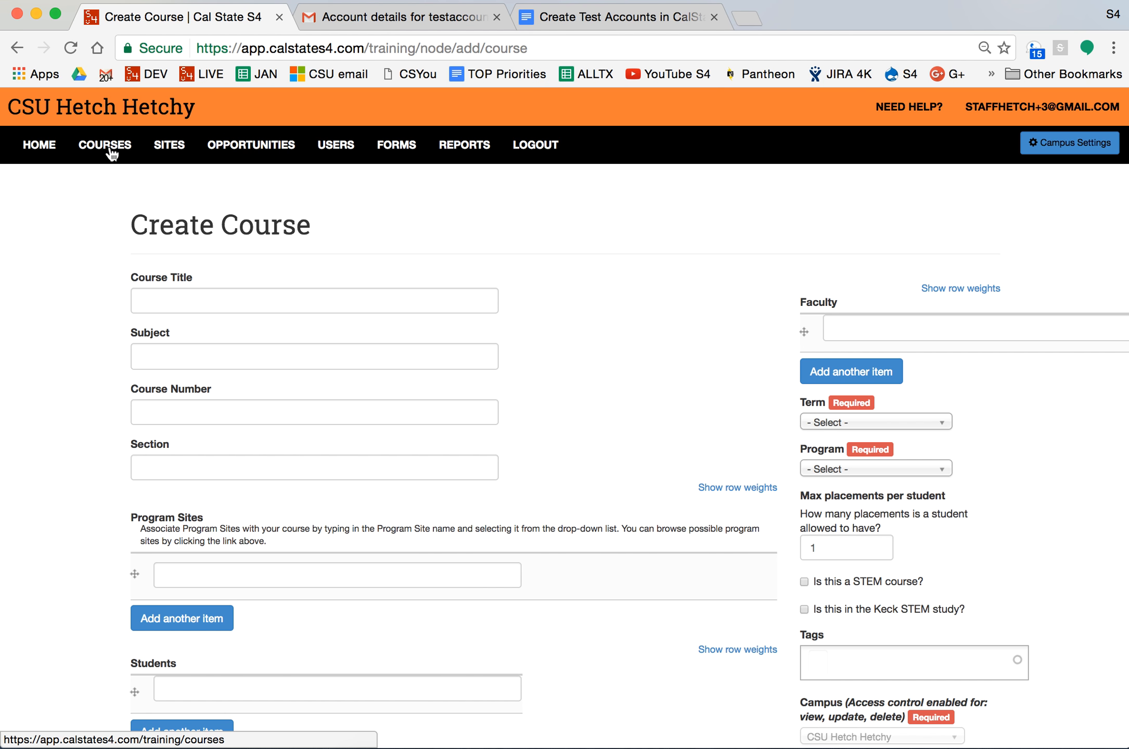
pyautogui.scroll(-3, 644, 424)
pyautogui.scroll(3, 645, 424)
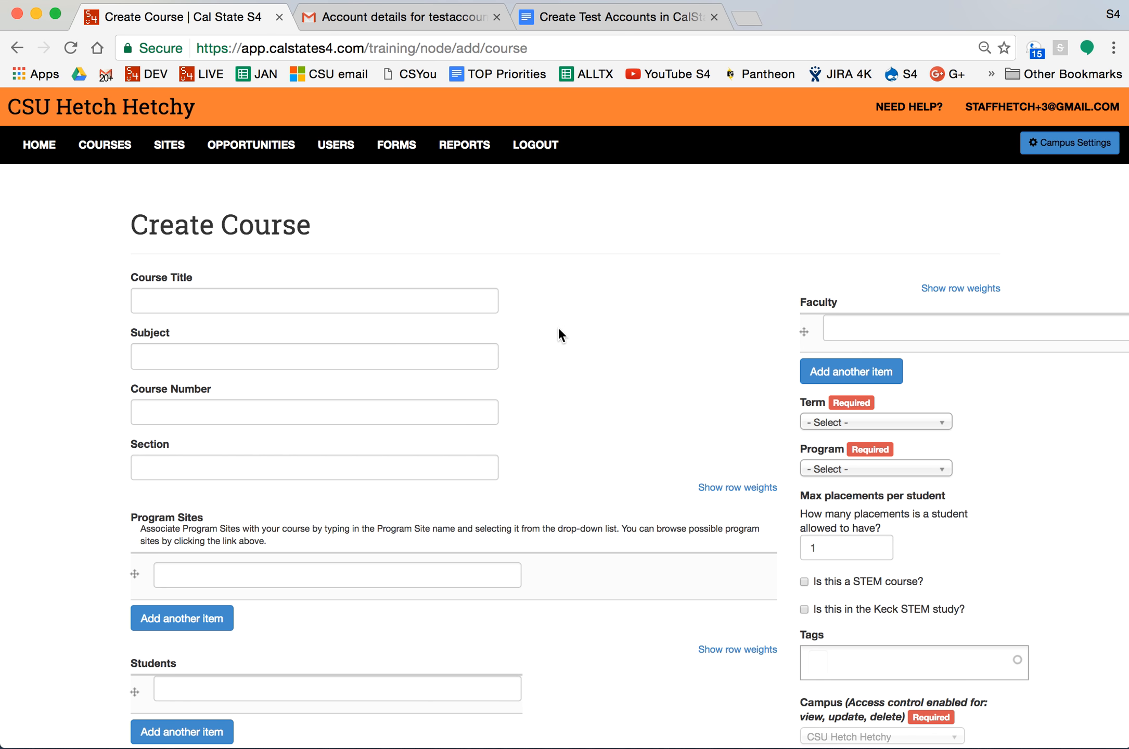
pyautogui.scroll(-5, 583, 289)
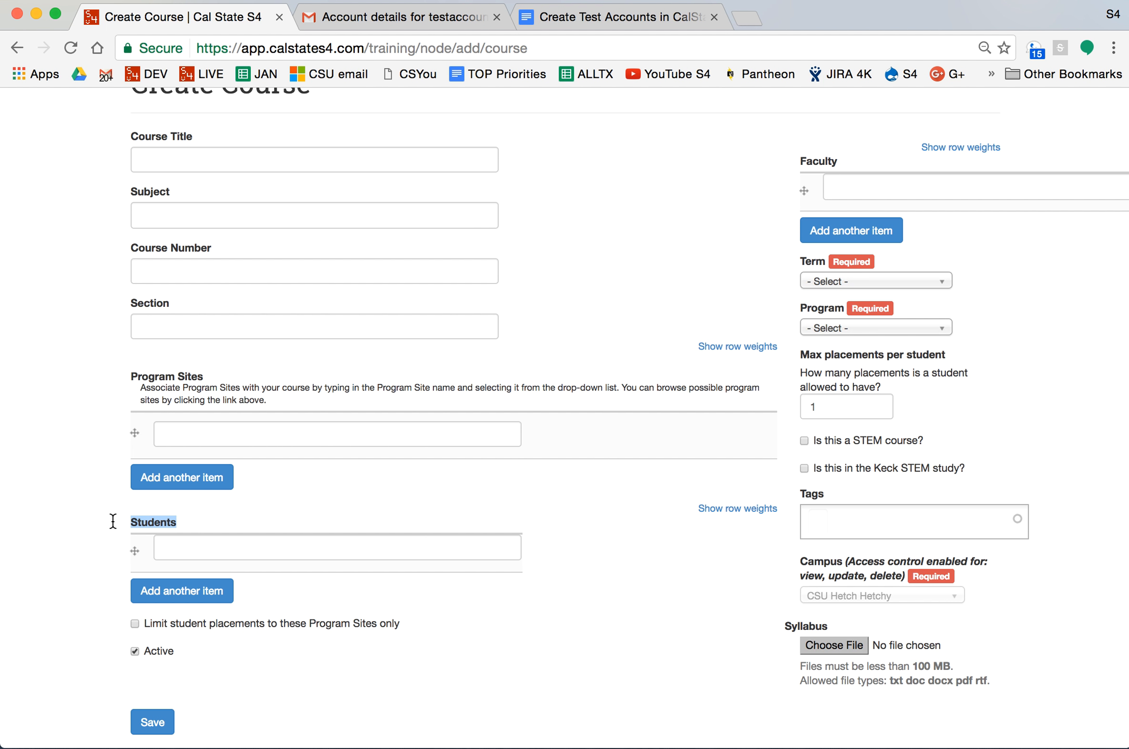
# Enter course title TEST, subject TST, course number 100 and section 100.
pyautogui.click(237, 550)
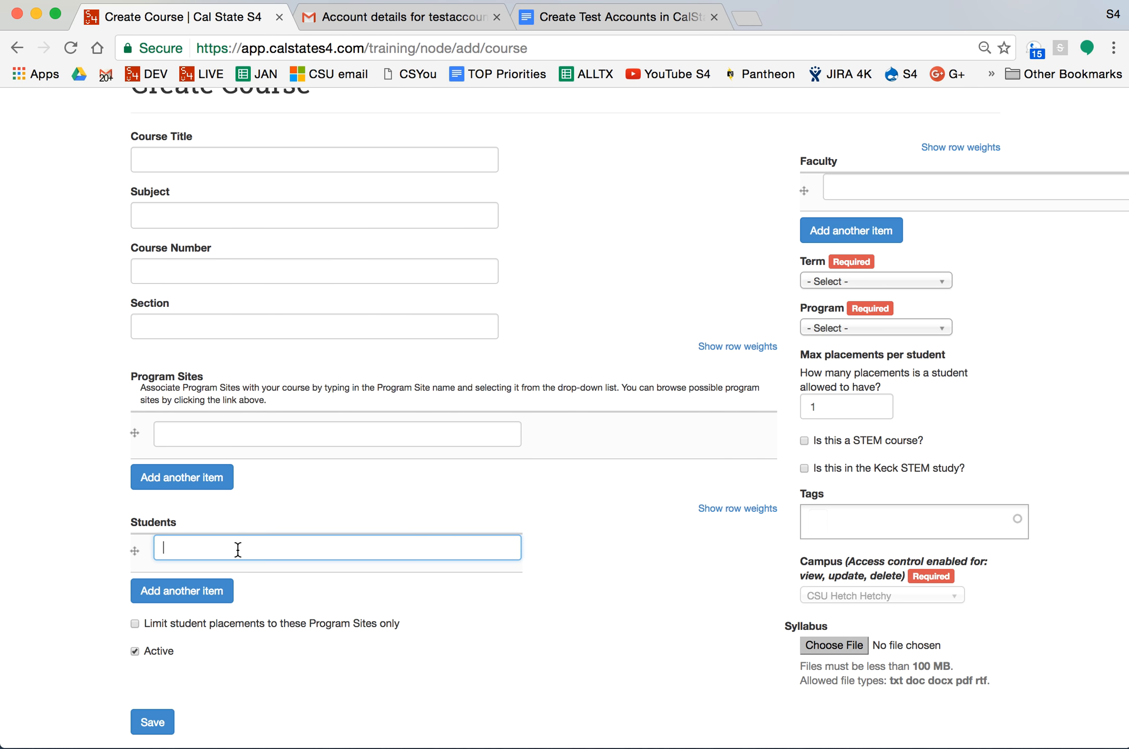
pyautogui.scroll(3, 240, 549)
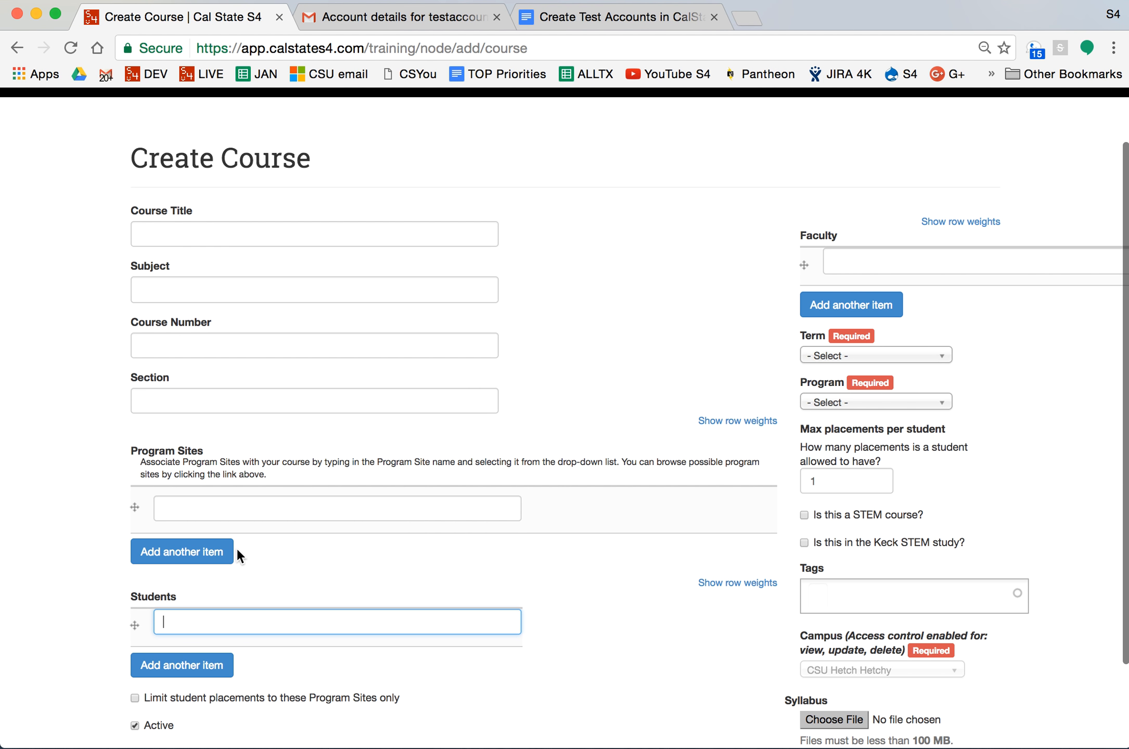
pyautogui.click(185, 233)
pyautogui.write('TEST')
pyautogui.press('Tab')
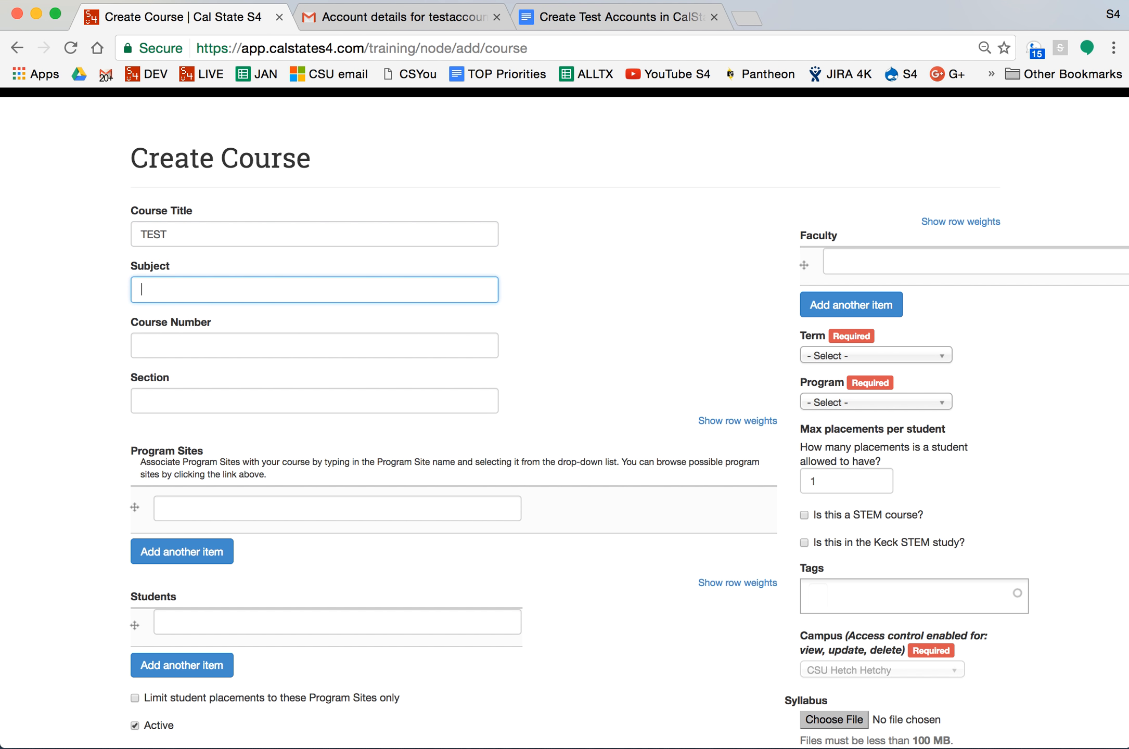
pyautogui.write('TSTS')
pyautogui.press('BackSpace')
pyautogui.press('Tab')
pyautogui.write('100')
pyautogui.press('Tab')
pyautogui.write('100')
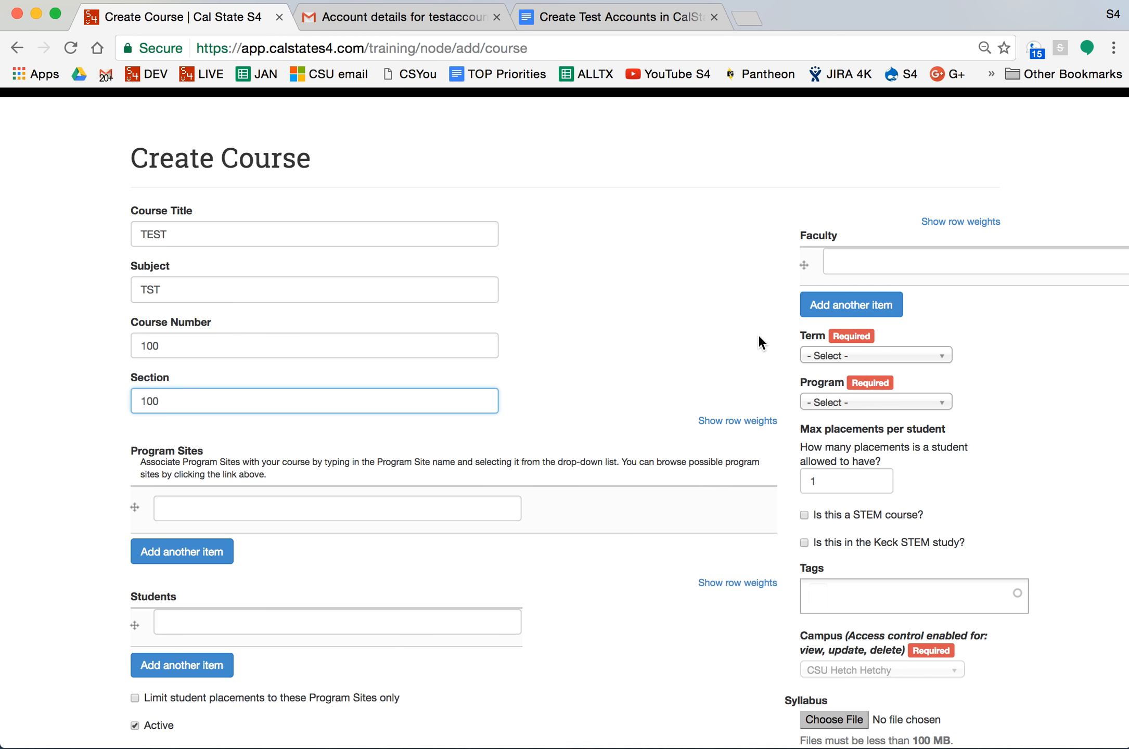
# Set the course term to Spring 2017 and the program to Service Learning.
pyautogui.click(855, 358)
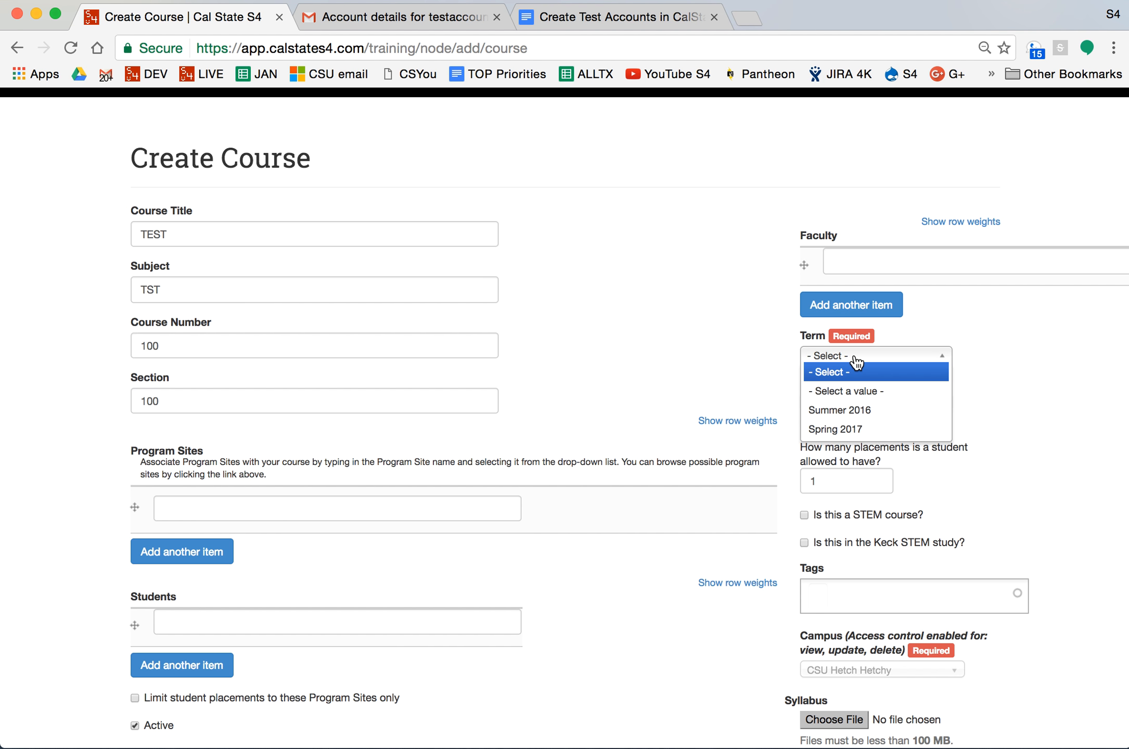
pyautogui.click(856, 428)
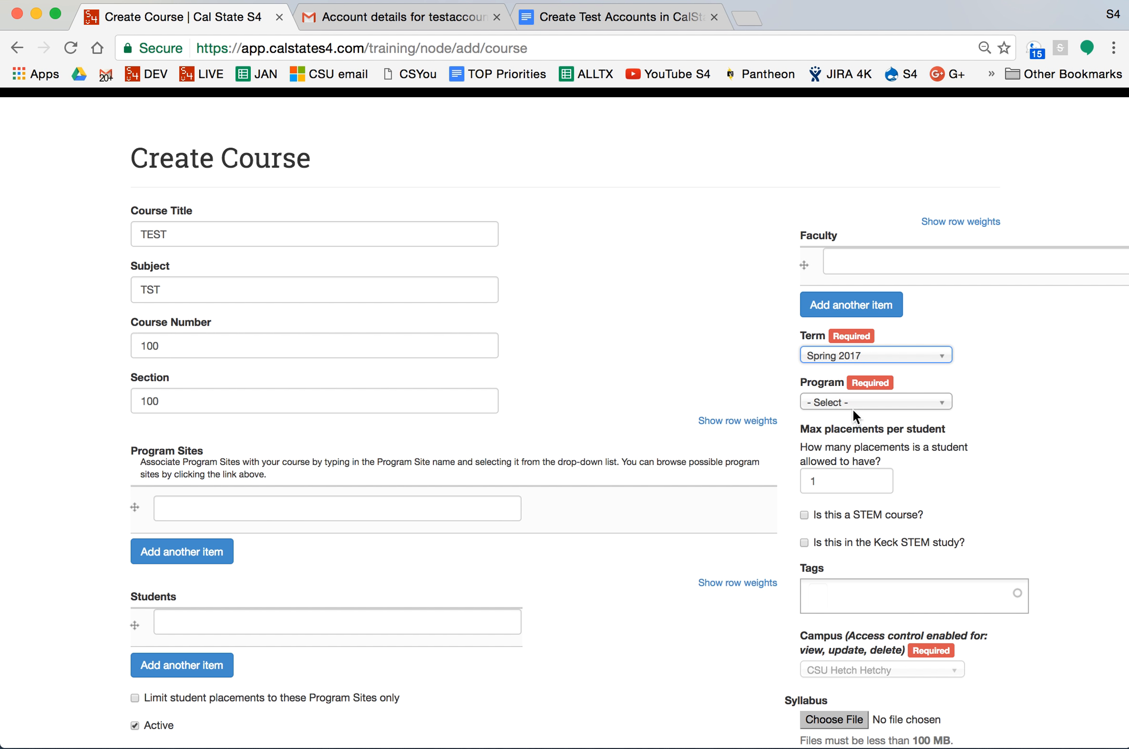
pyautogui.click(852, 406)
pyautogui.click(853, 434)
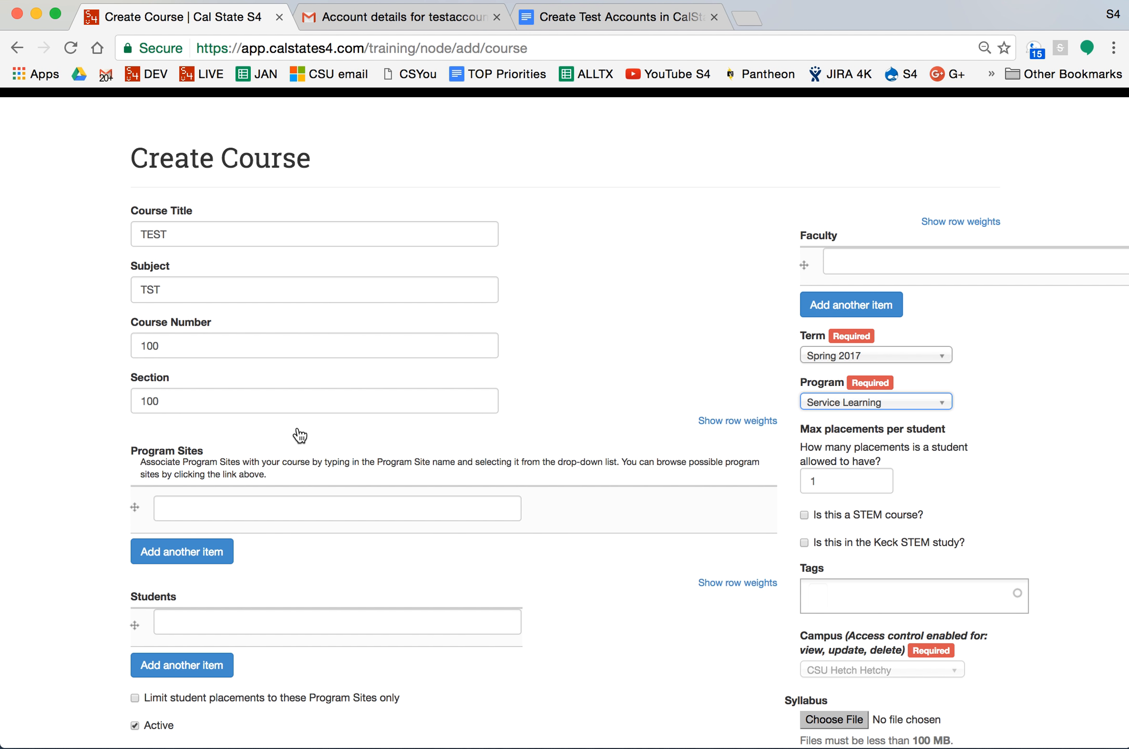
pyautogui.scroll(-3, 538, 373)
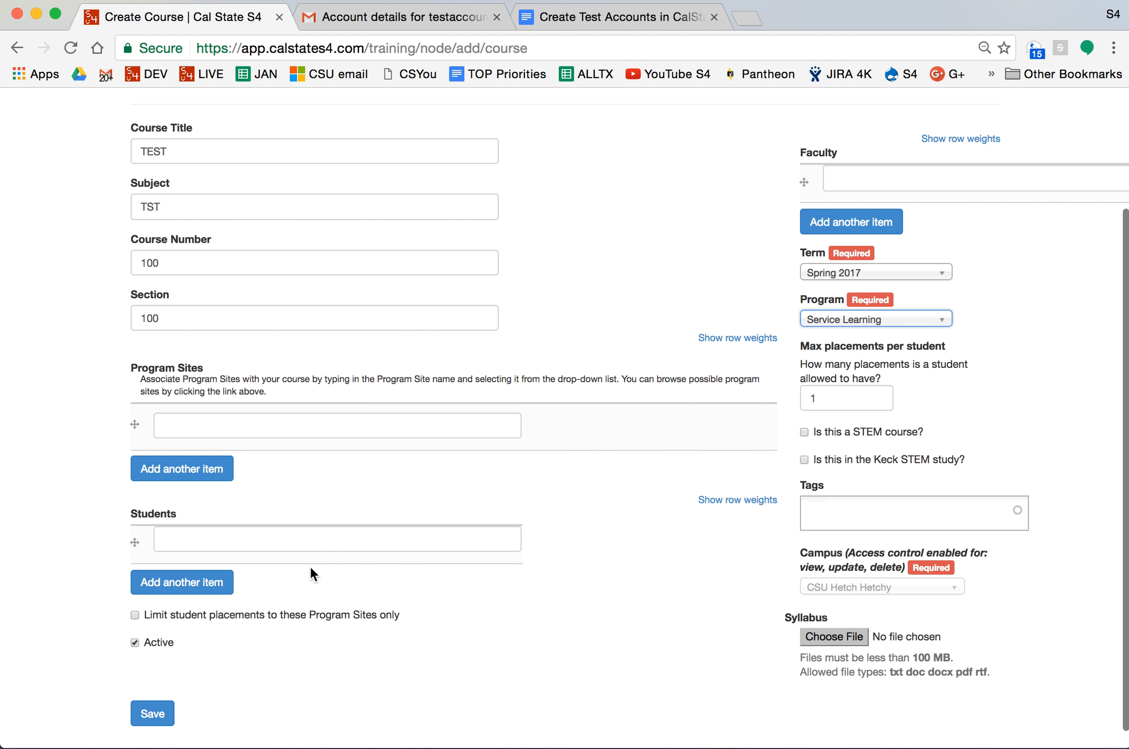
pyautogui.click(310, 537)
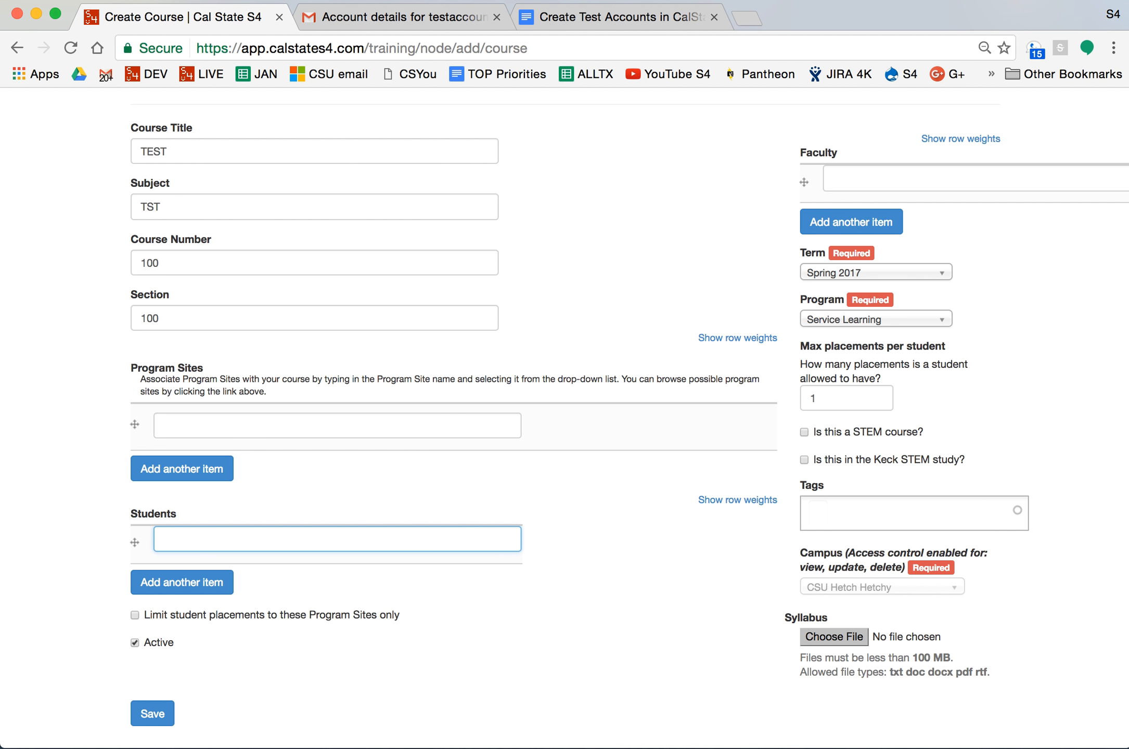
# Add testaccount under Students from the suggestions and save the TEST course.
pyautogui.write('test')
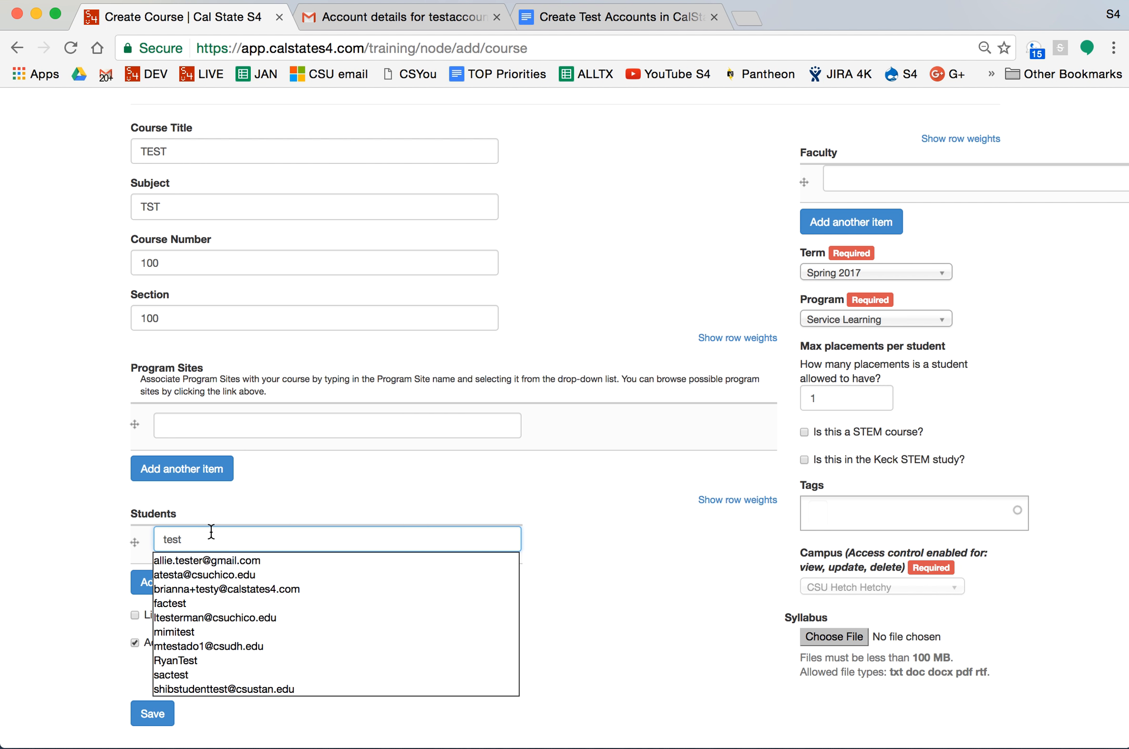
pyautogui.write('student')
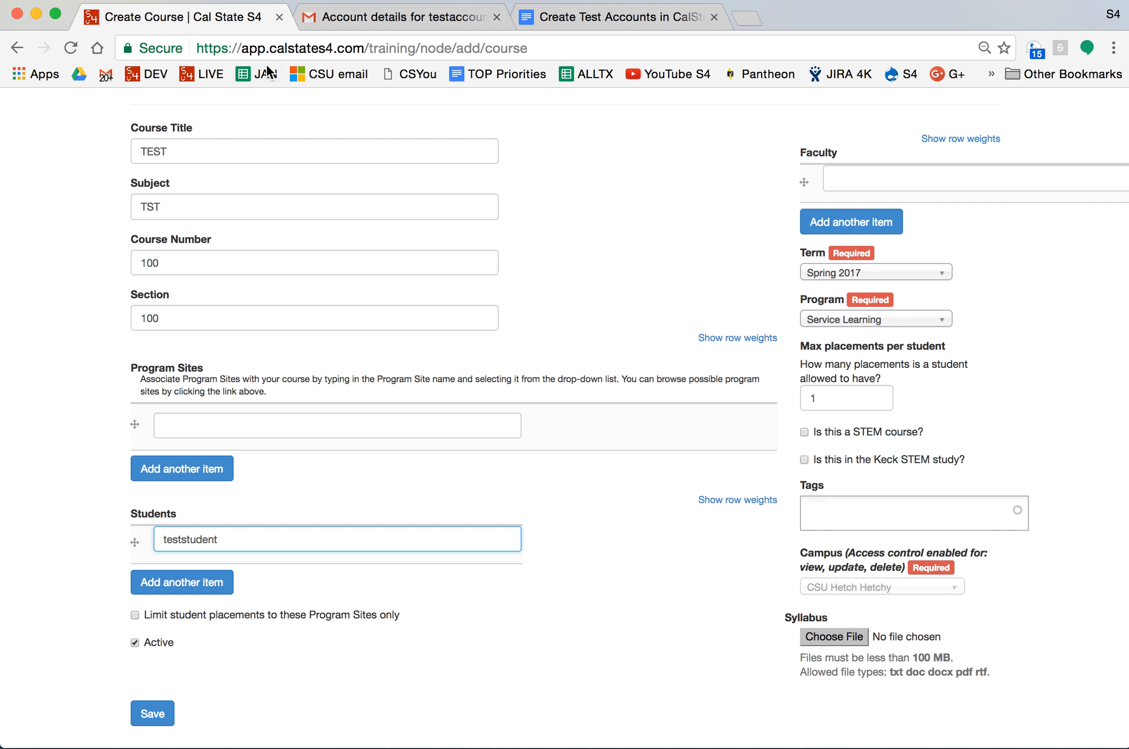
pyautogui.click(391, 18)
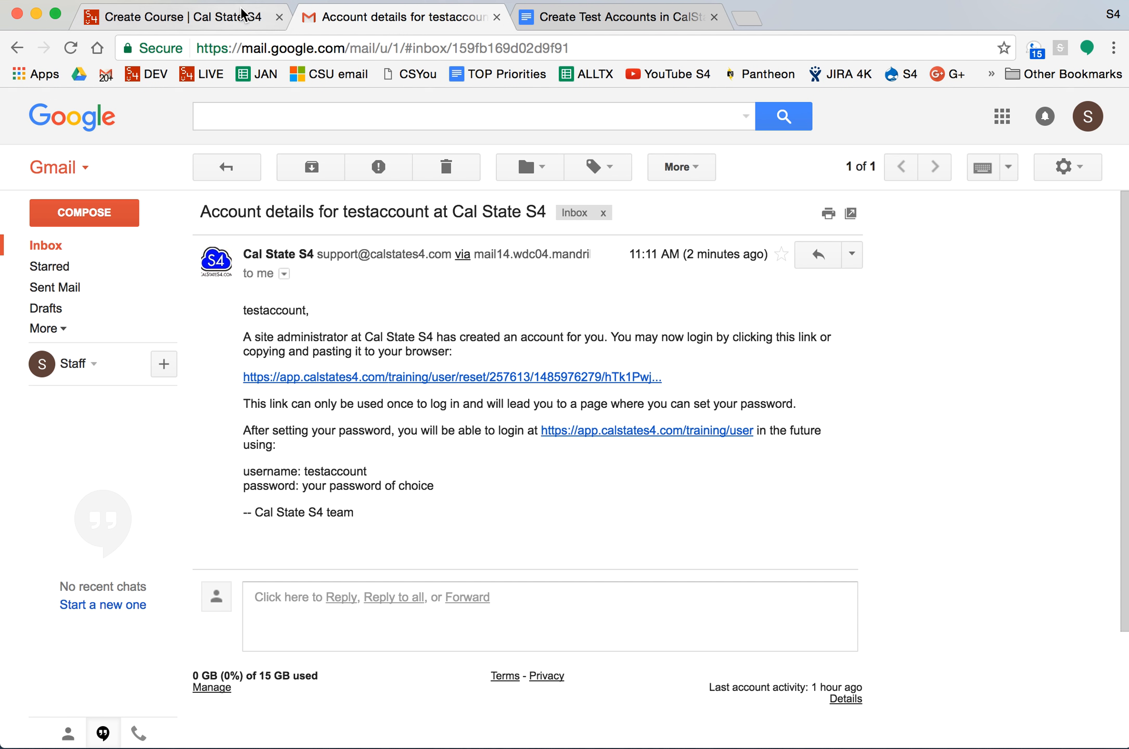
pyautogui.click(216, 19)
pyautogui.press('BackSpace')
pyautogui.press('BackSpace')
pyautogui.press('BackSpace')
pyautogui.press('BackSpace')
pyautogui.press('BackSpace')
pyautogui.press('BackSpace')
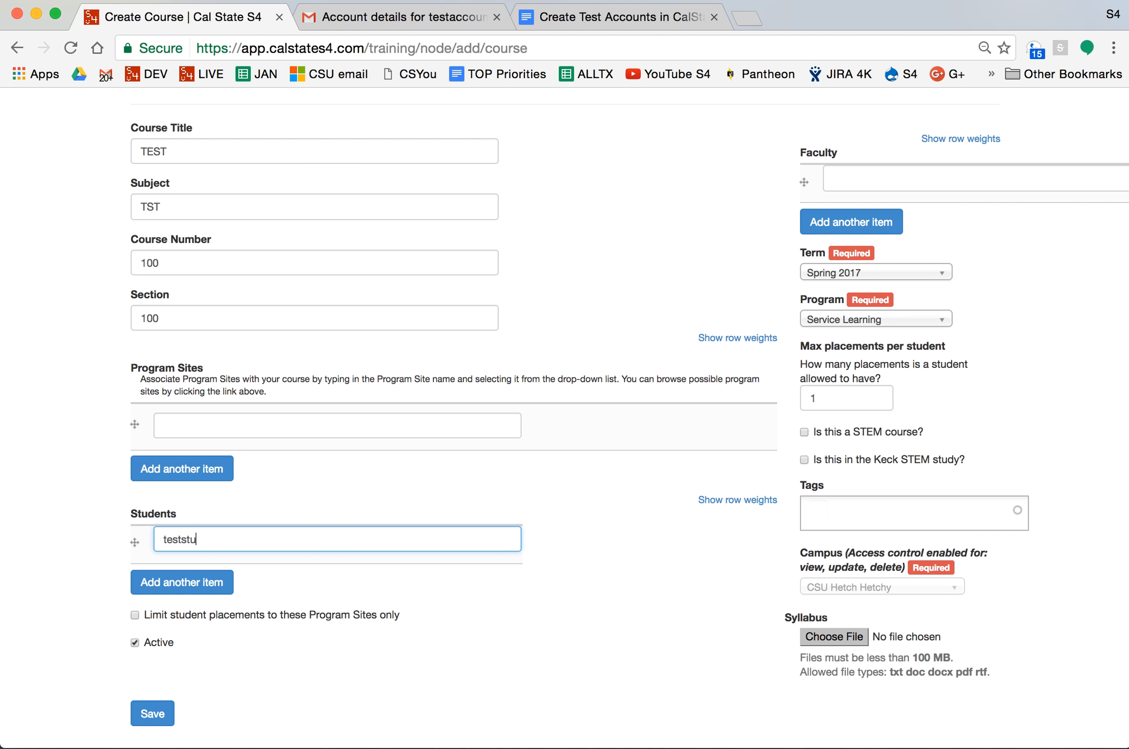
pyautogui.write('account')
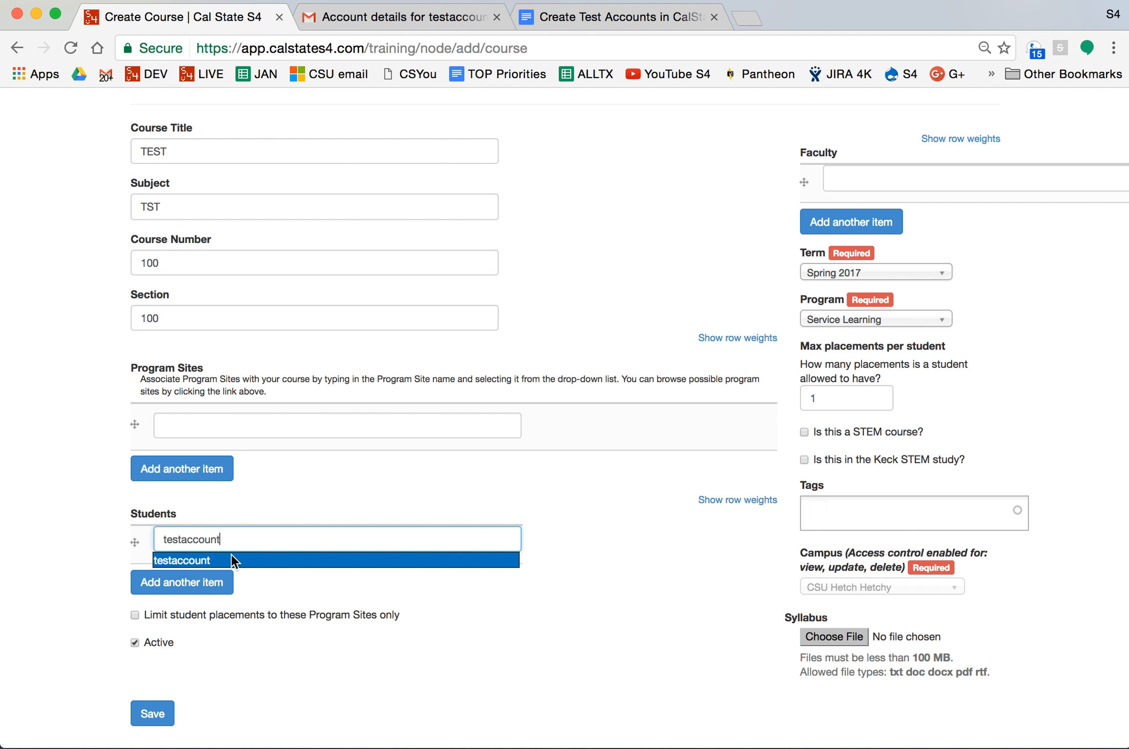
pyautogui.click(270, 556)
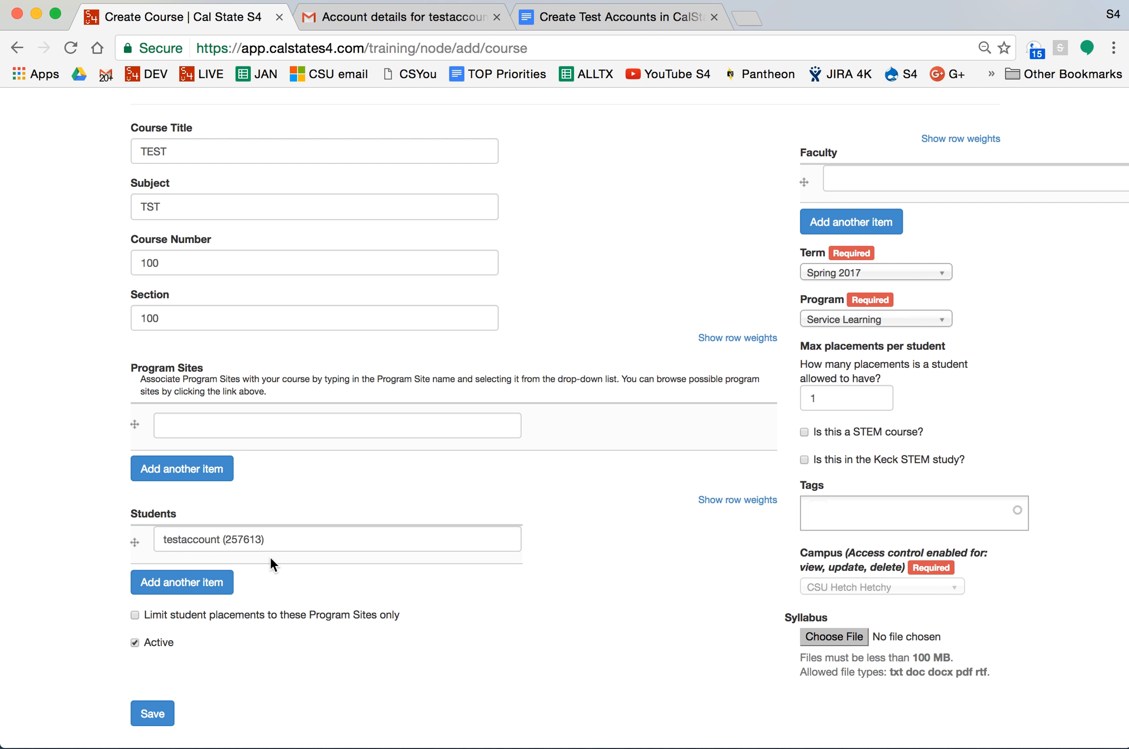
pyautogui.moveTo(282, 539); pyautogui.dragTo(220, 541)
pyautogui.click(326, 536)
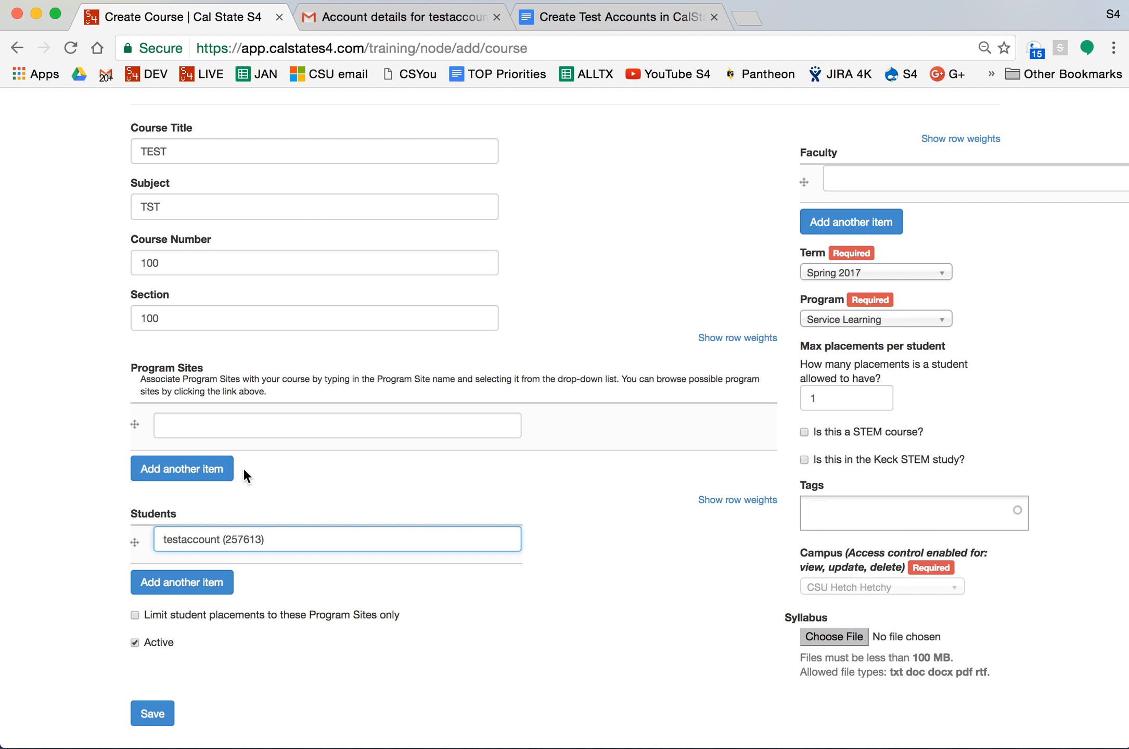
pyautogui.click(163, 714)
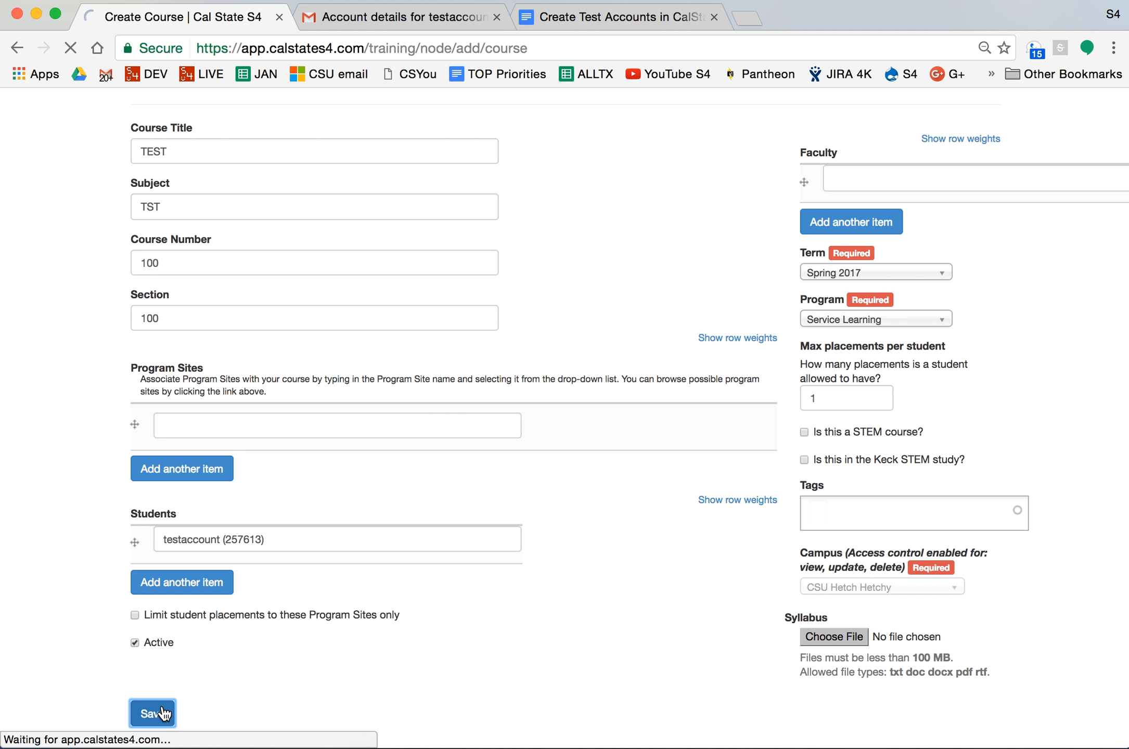